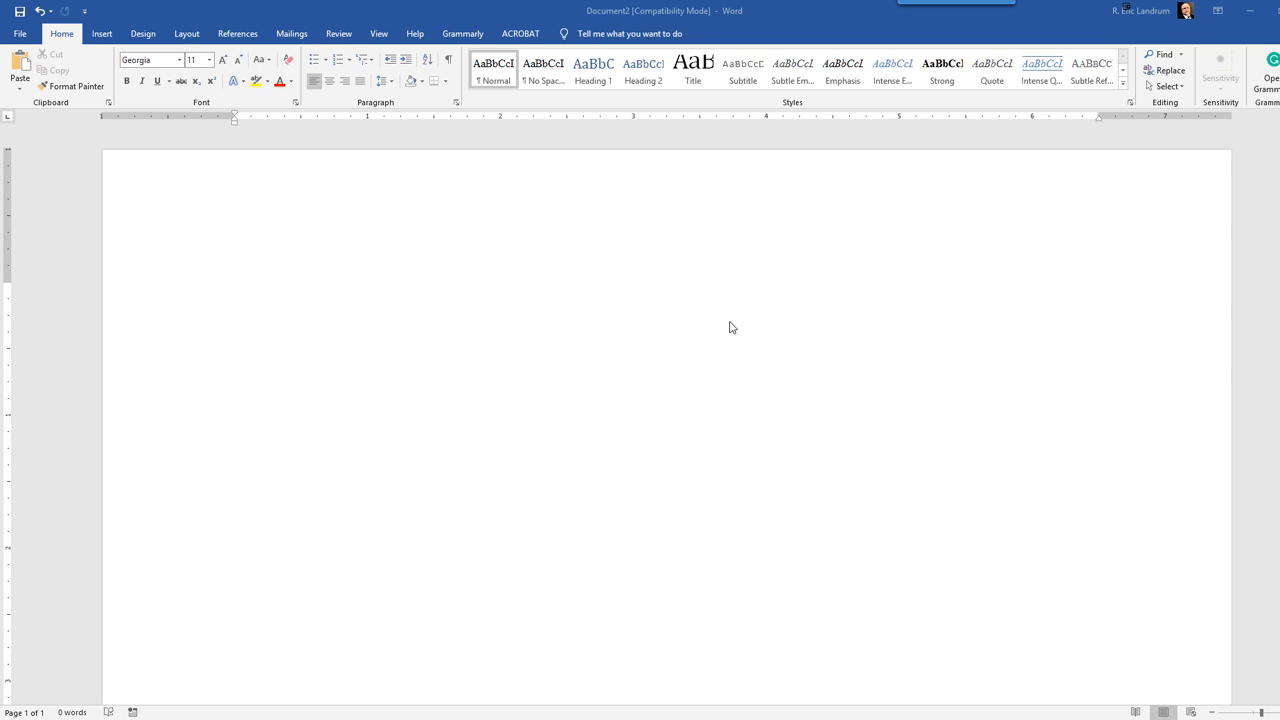
Step: Insert a right-aligned page number in the page header using the Plain Number 3 top-of-page design
double_click(652, 210)
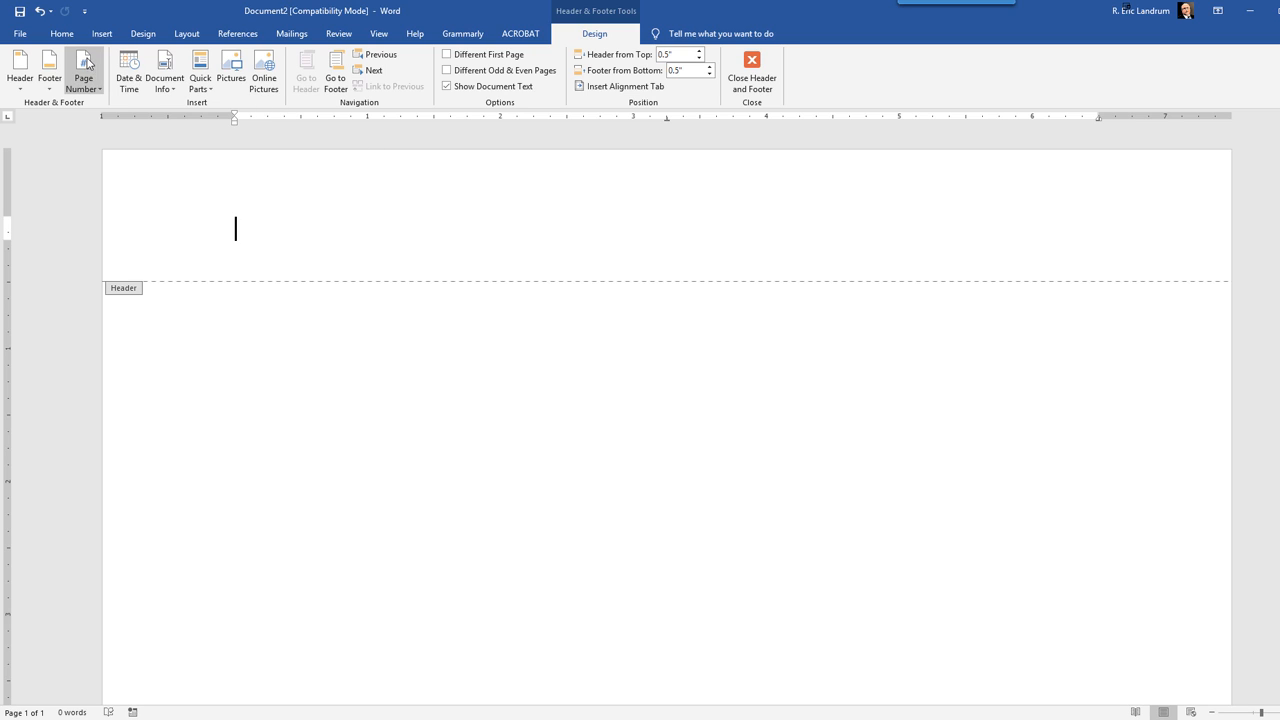
click(84, 66)
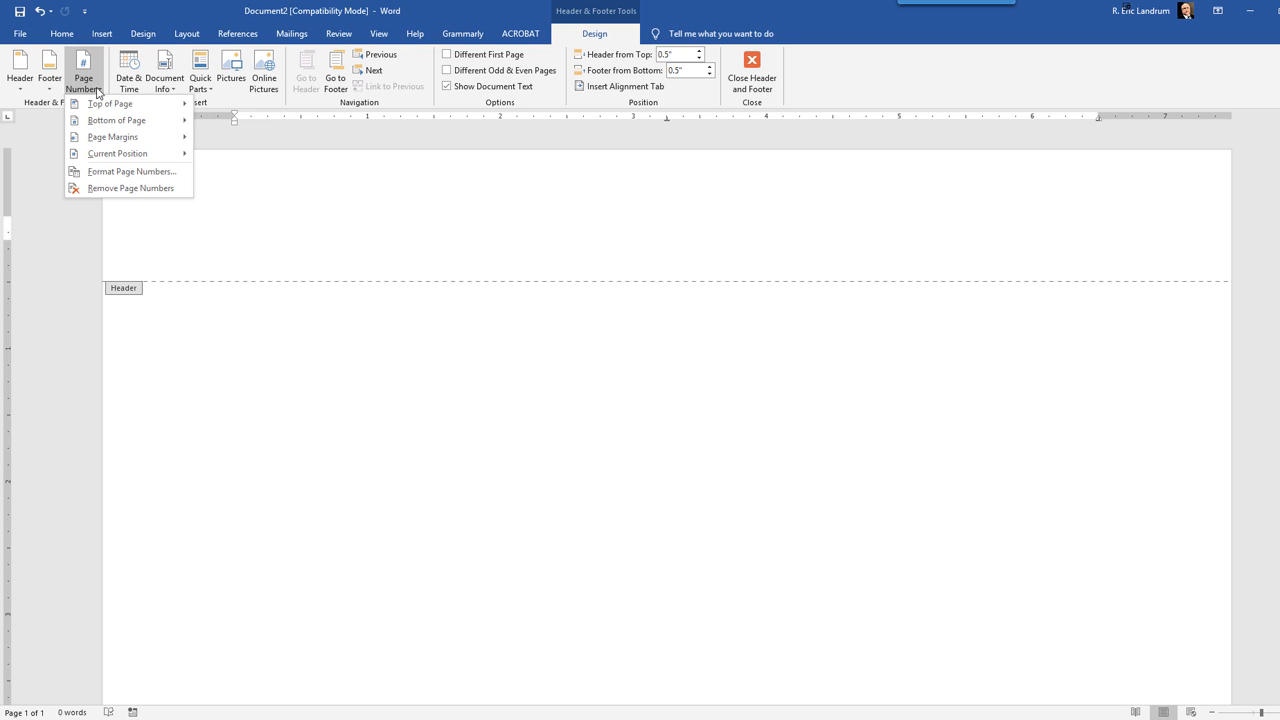
click(96, 104)
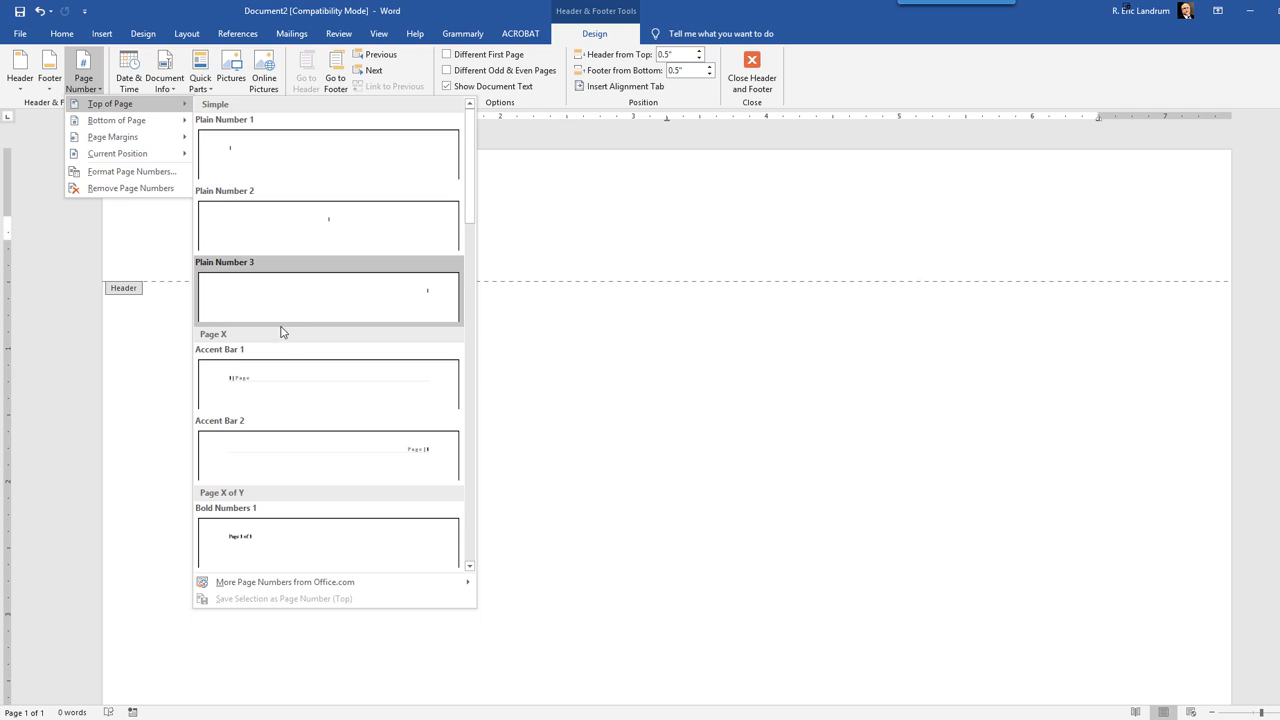
click(338, 297)
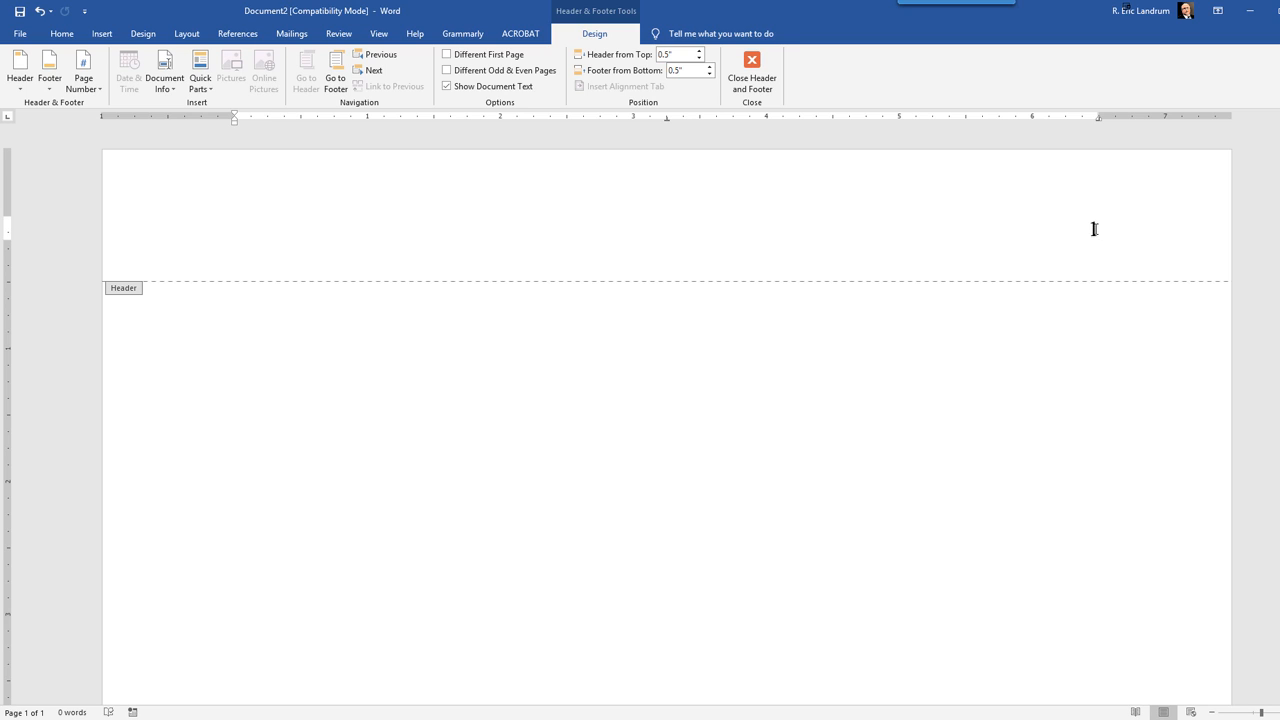
Step: Set the header page number's font to Calibri (Body) and reduce its font size
double_click(1093, 229)
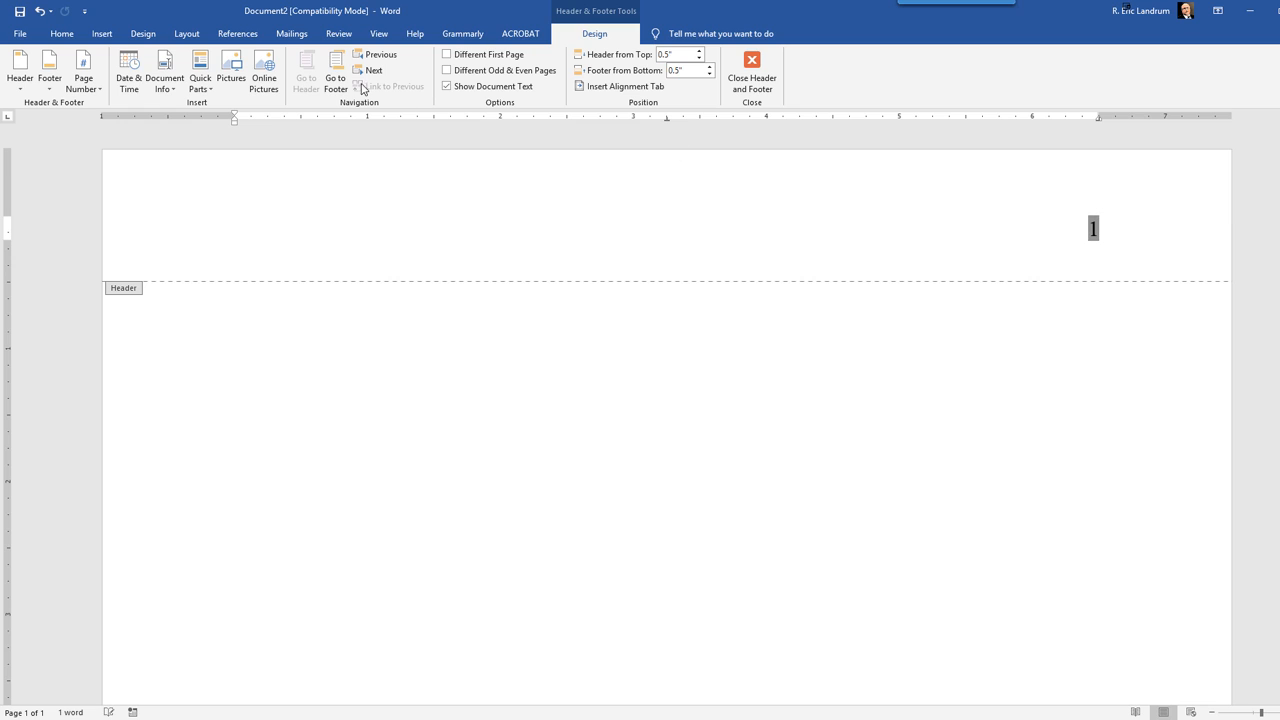
click(61, 33)
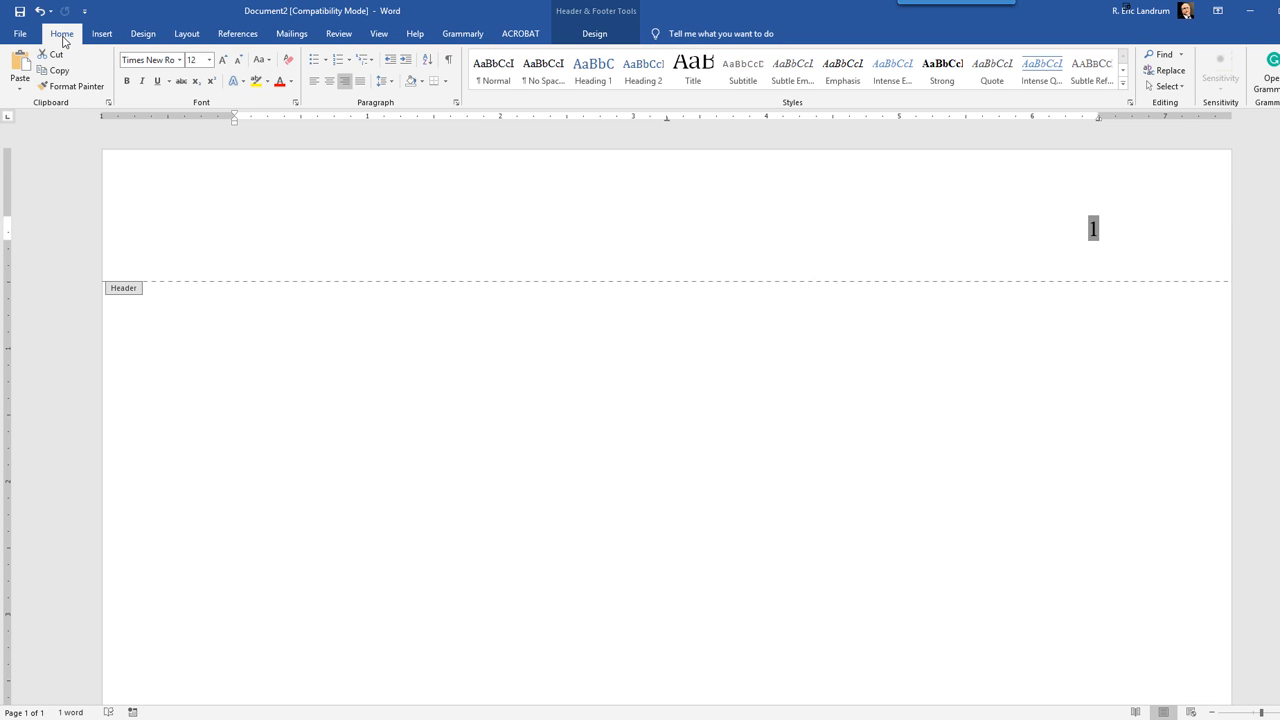
click(180, 60)
click(166, 96)
click(180, 60)
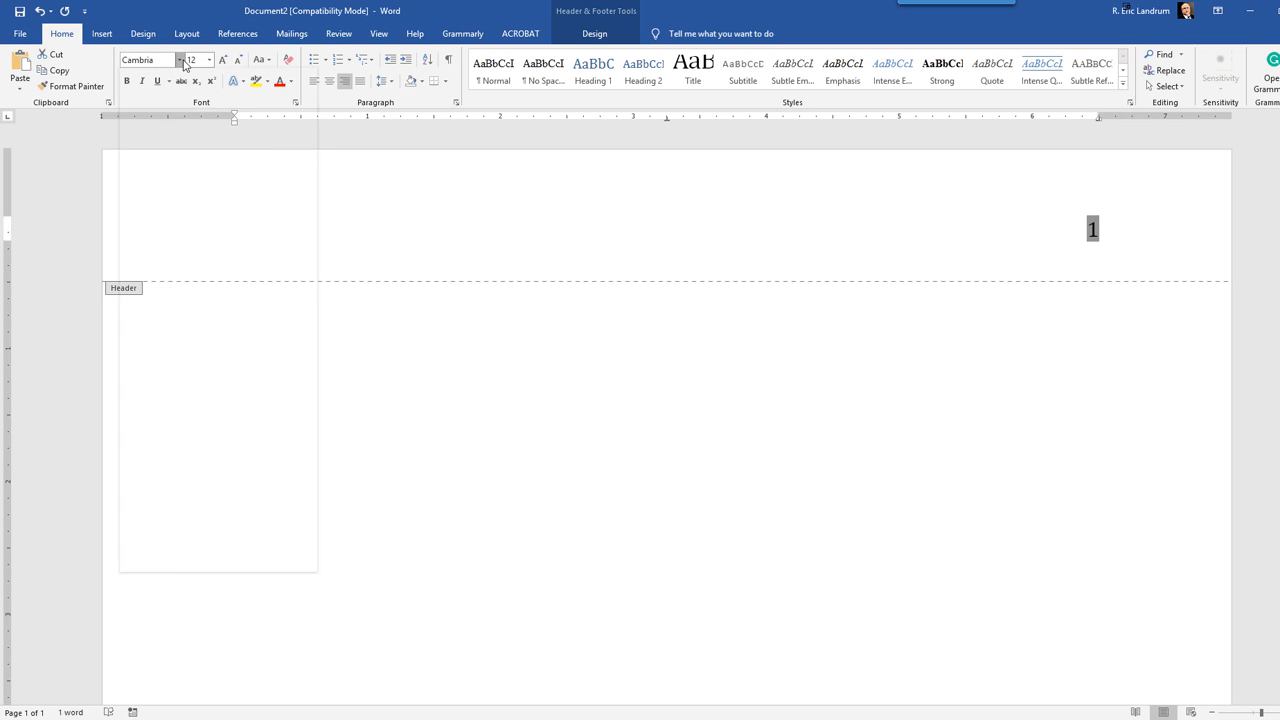
click(145, 110)
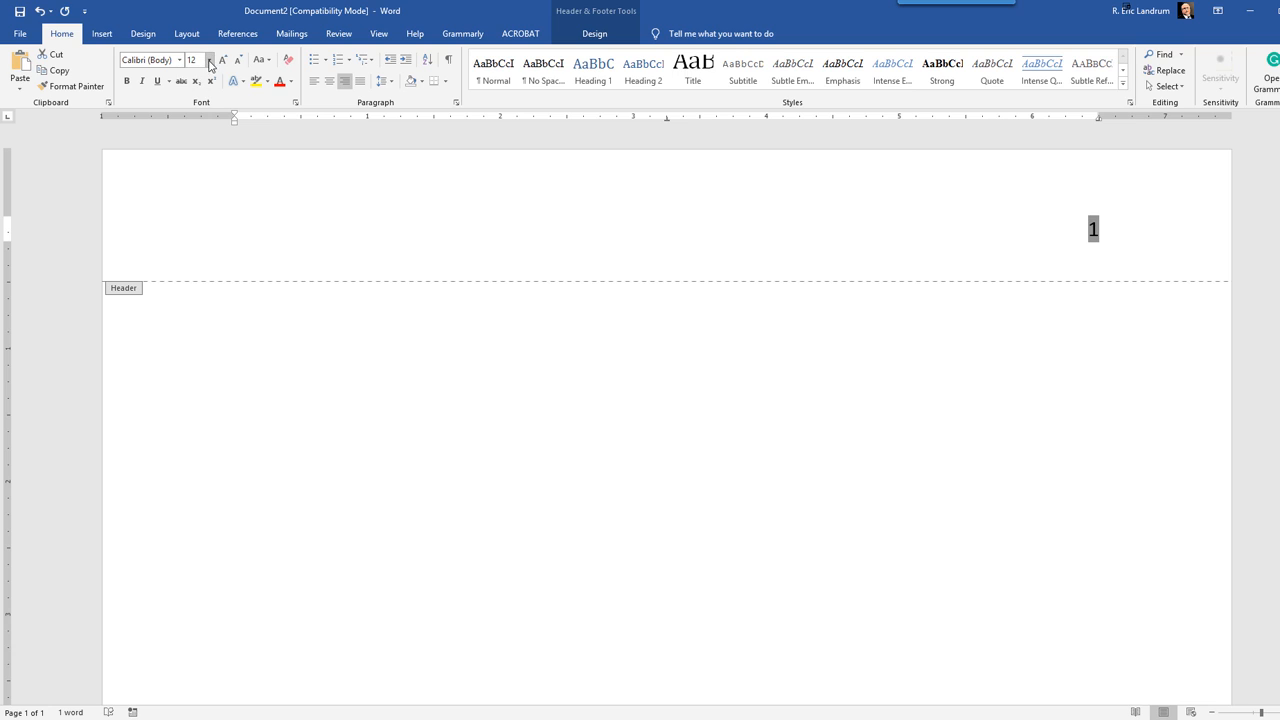
click(208, 60)
click(195, 116)
double_click(364, 450)
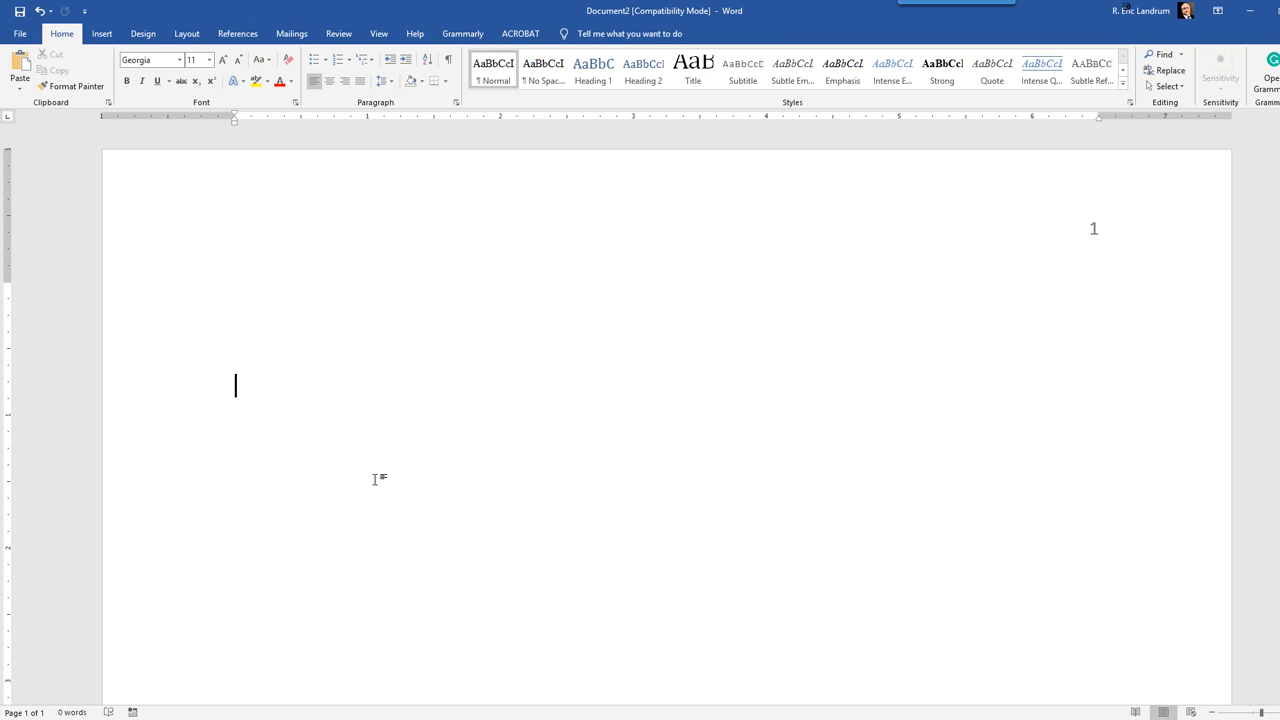
Step: Enter the title "The Role of Paid Advertising on Intent to Purchase In-Game Upgrades in Multiplayer Online Gaming" below blank lines, leaving an empty line beneath it
scroll(358, 466, down, 1)
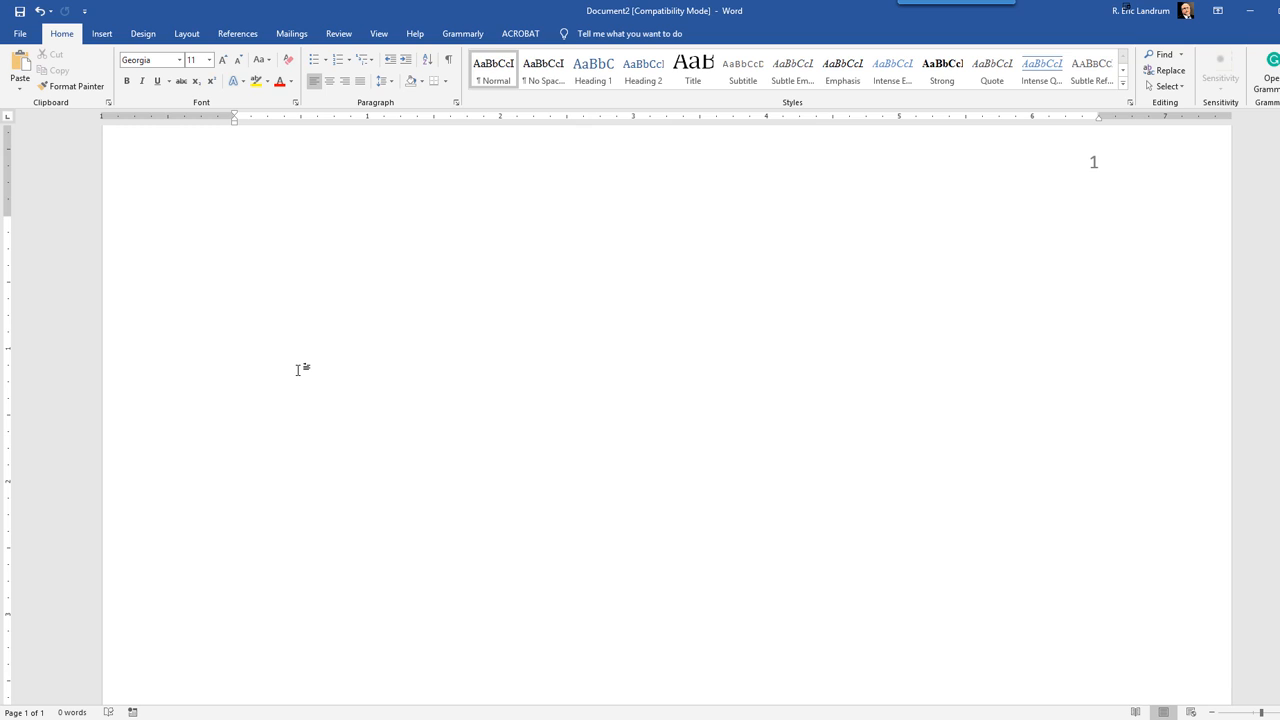
key(Return)
text(The T)
key(BackSpace)
text(Role )
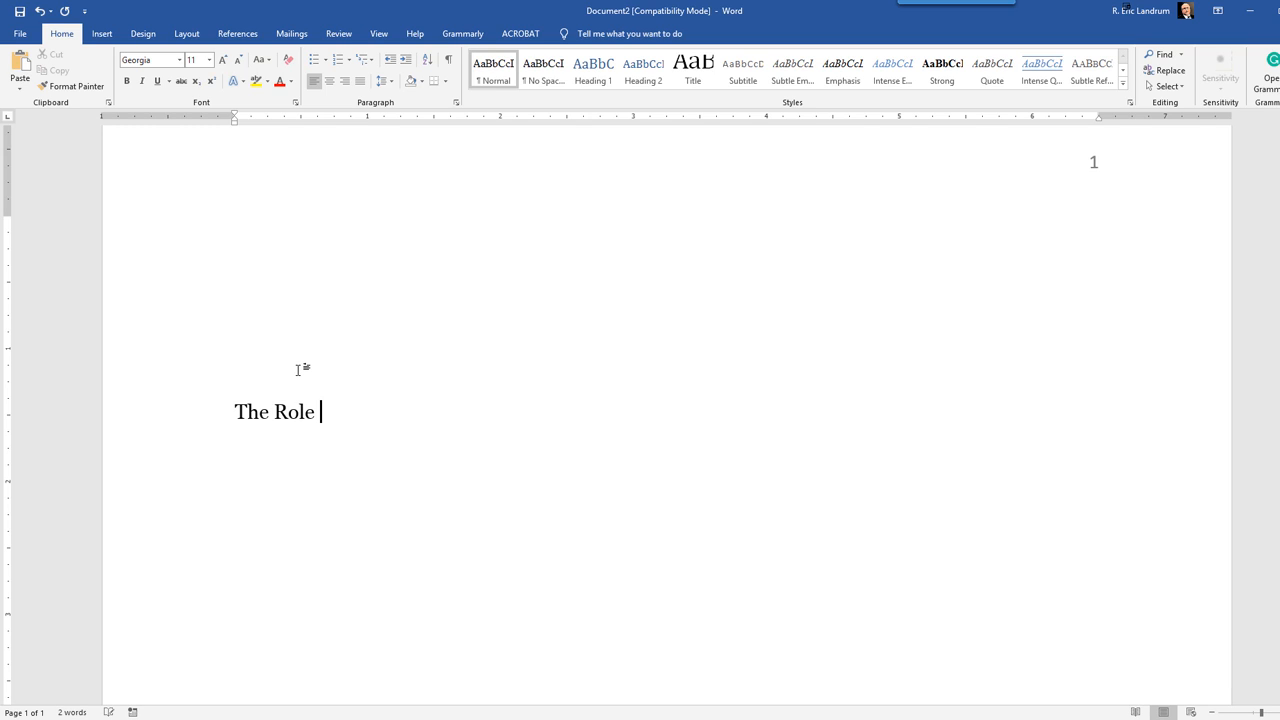
text(of Paid Adver)
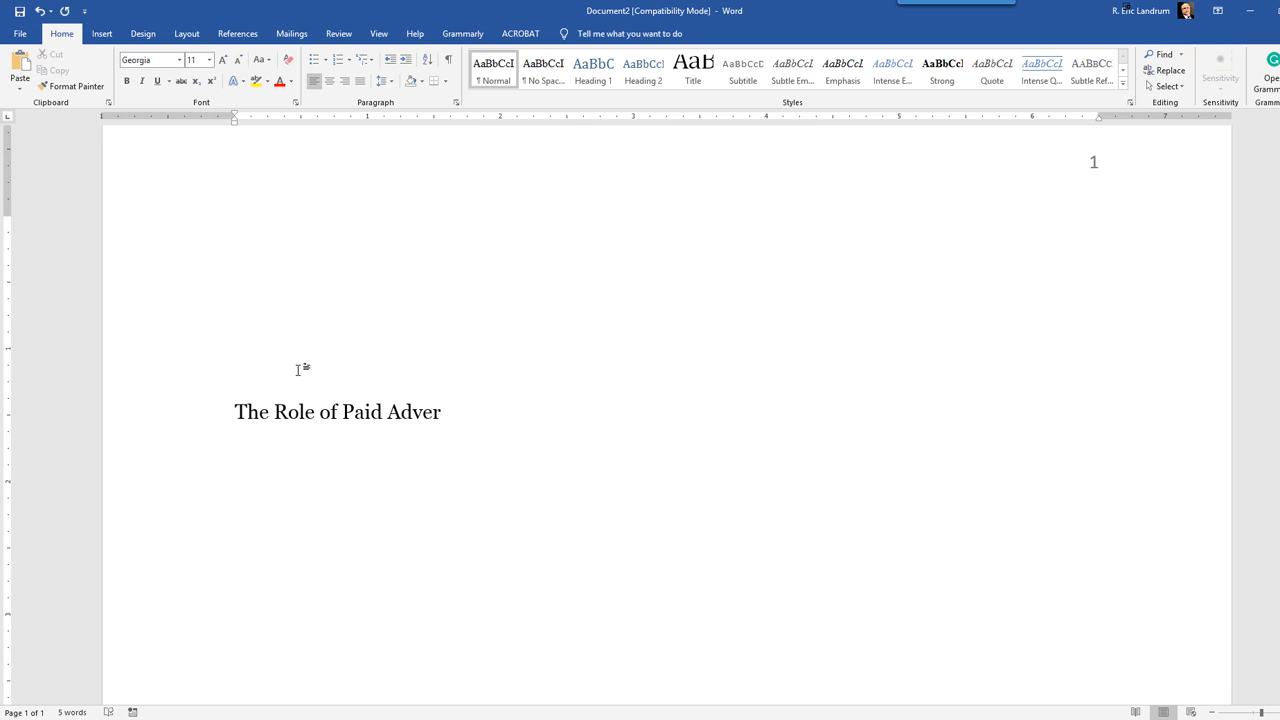
text(tising on Inten)
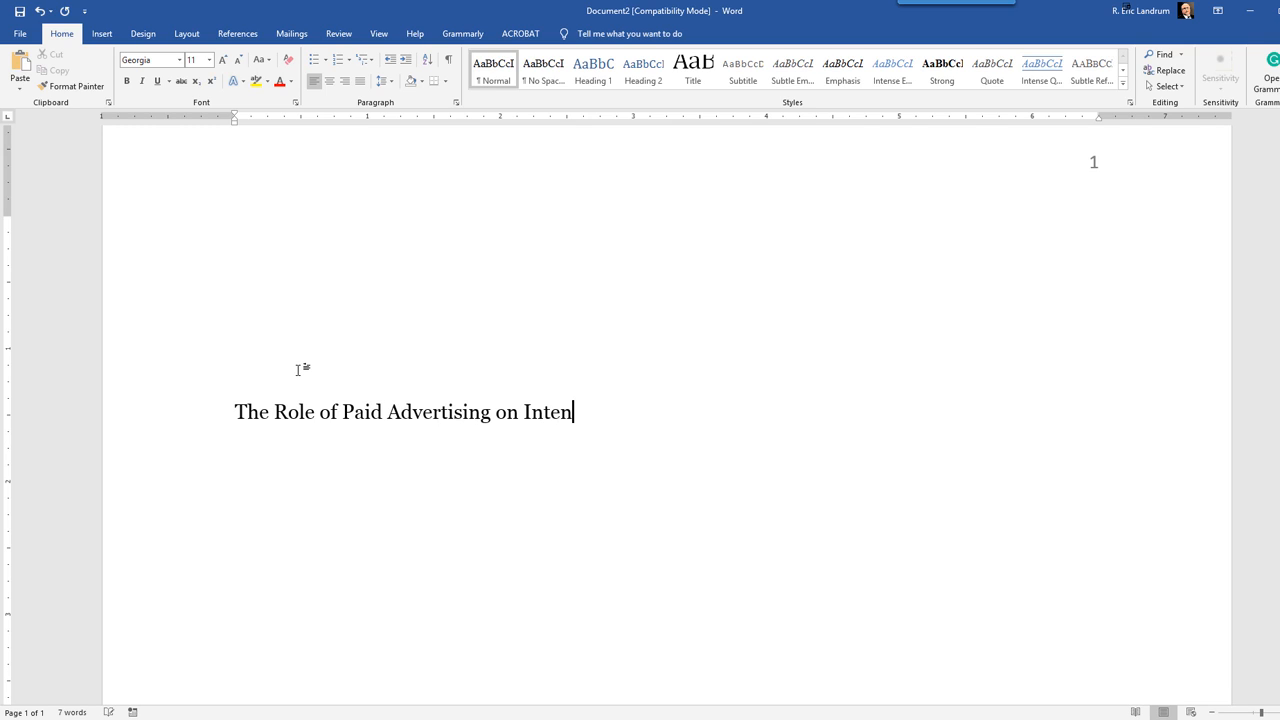
text(t to Purchase In)
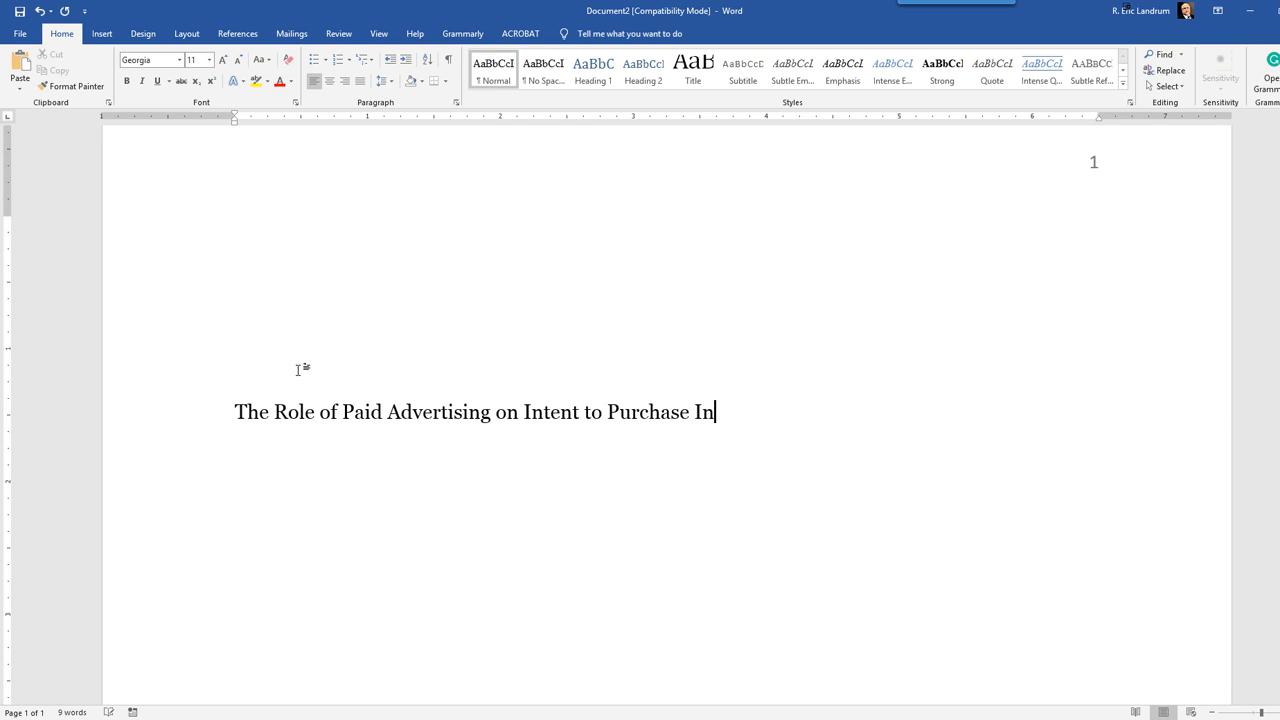
text(-Game Upgra)
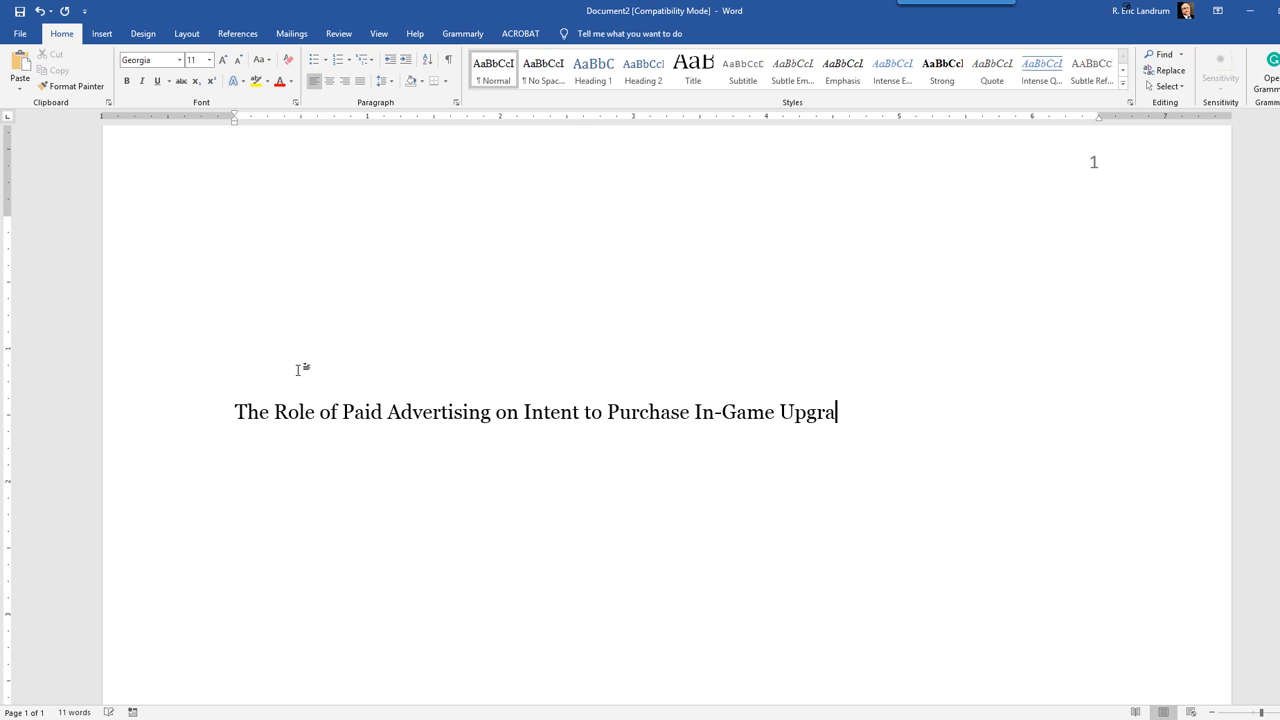
text(des in Multi)
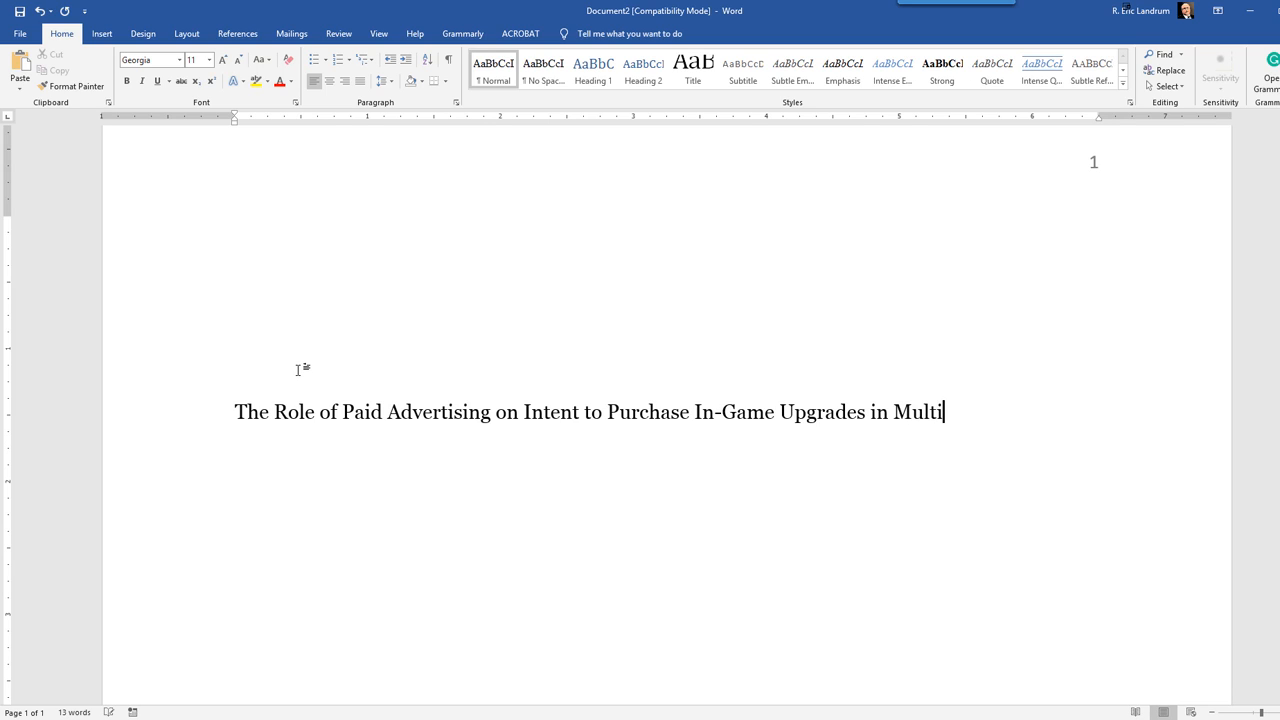
text(player Online)
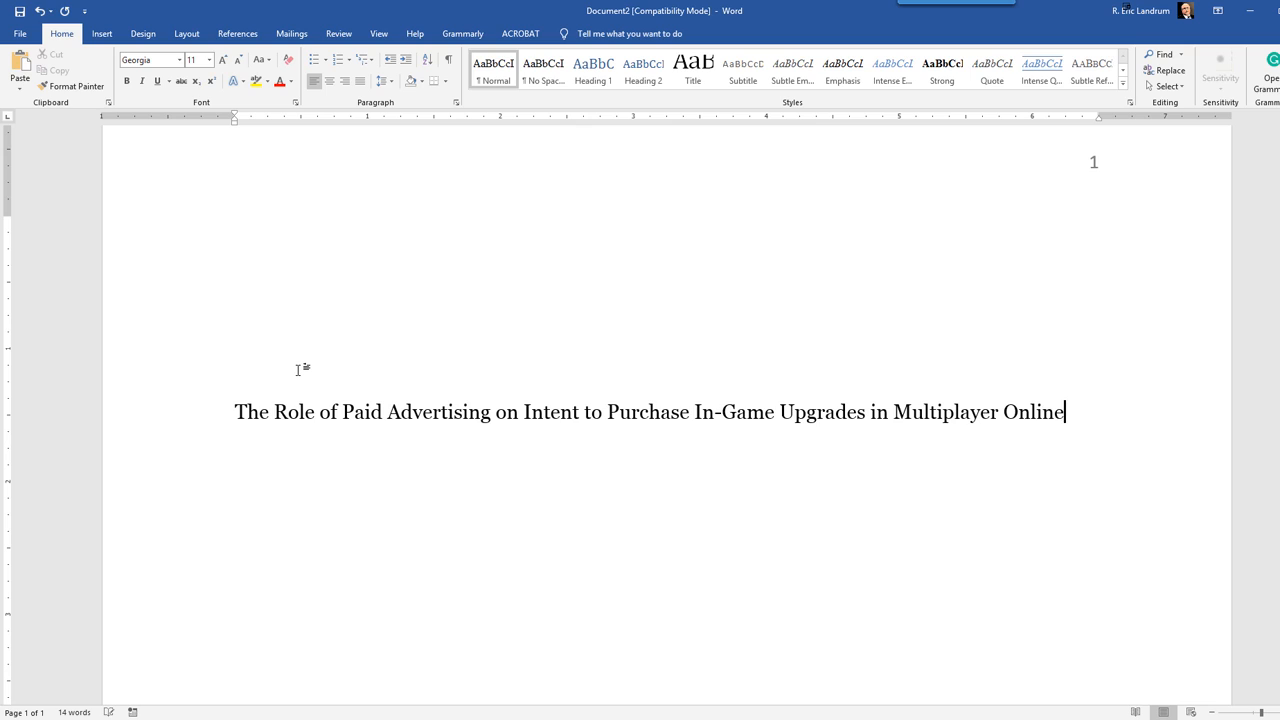
text( Gaming)
key(Return)
key(Return)
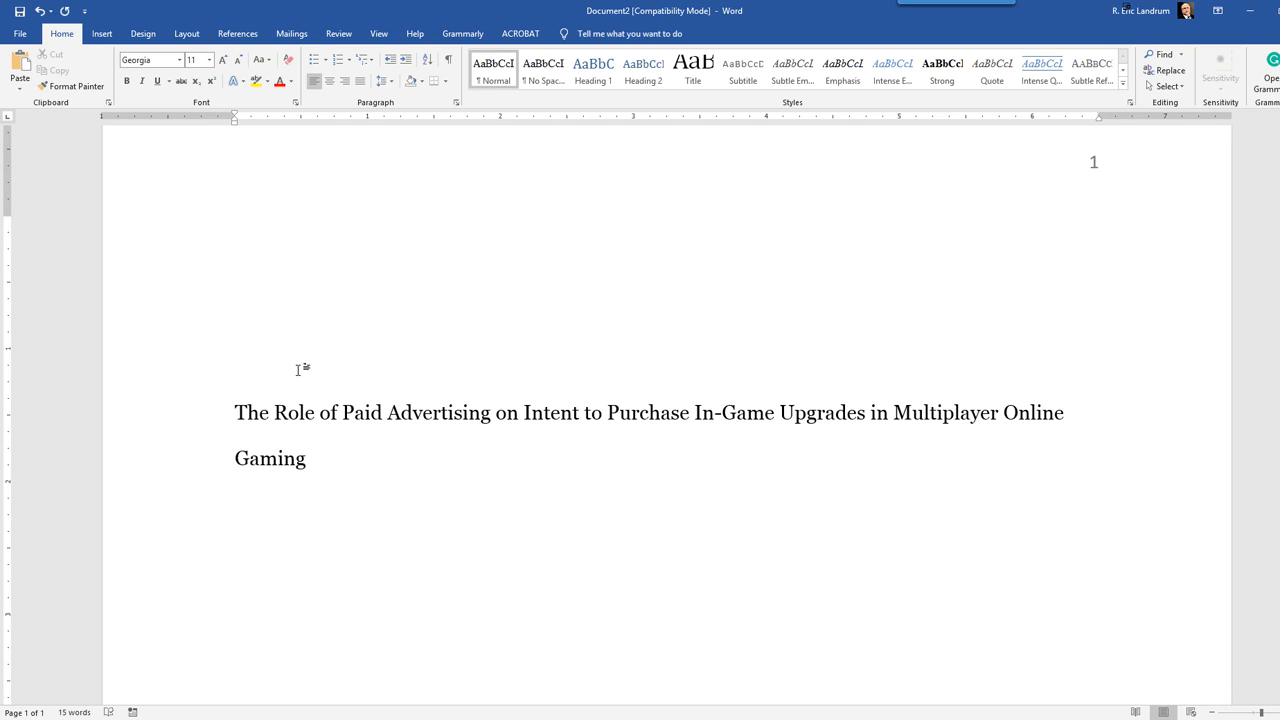
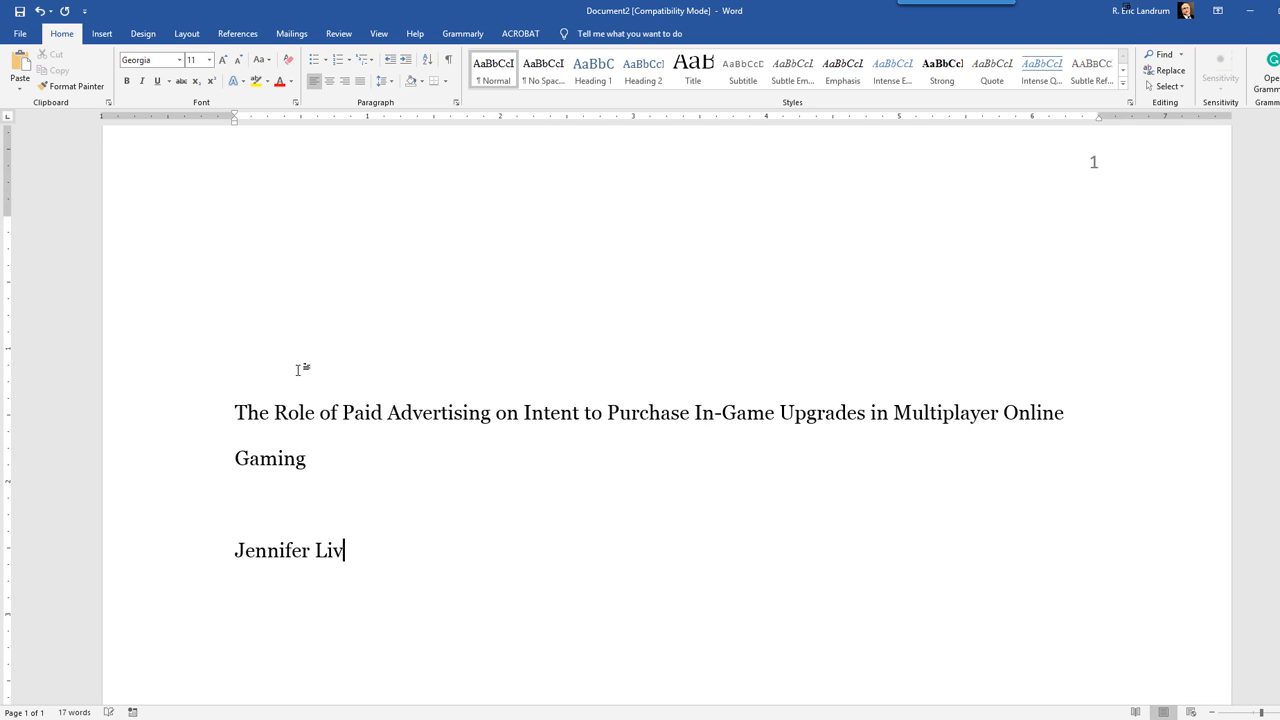
Step: Enter the author's full name on its own line below the blank line under the title
key(Return)
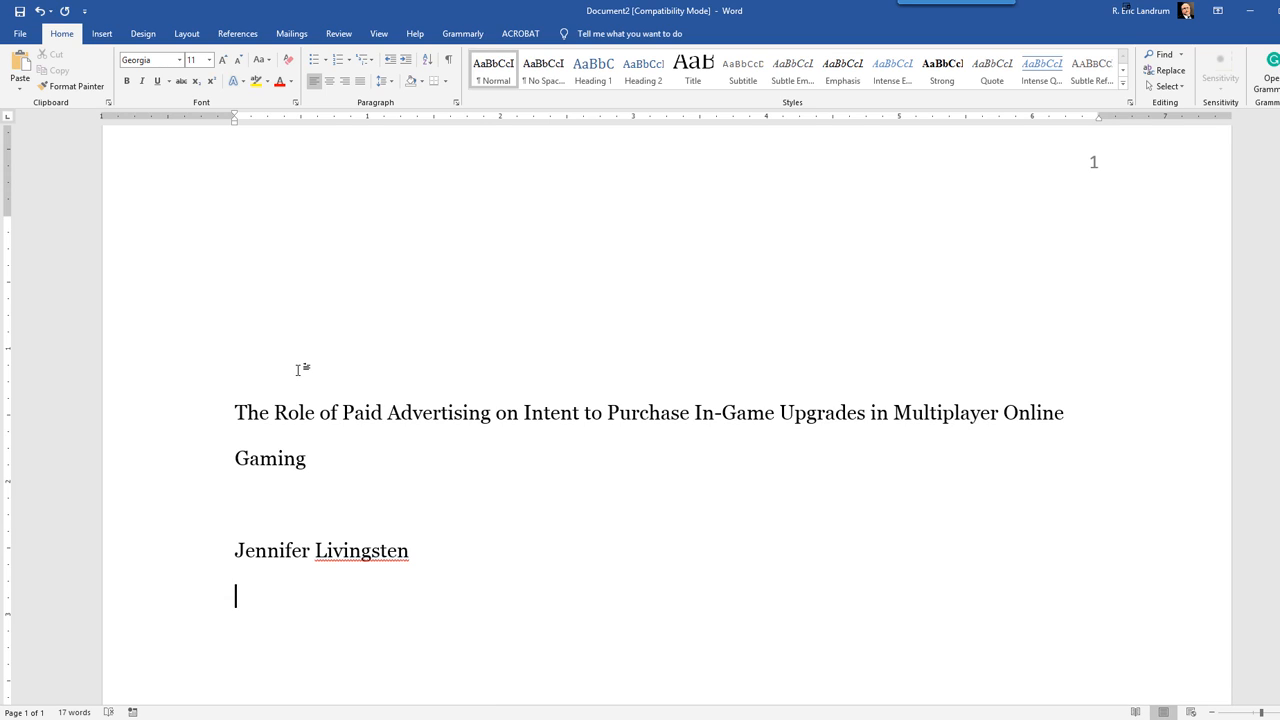
Step: Add the affiliation line "Department of Psychological Science, Boise State University" below the author's name
text(Department o)
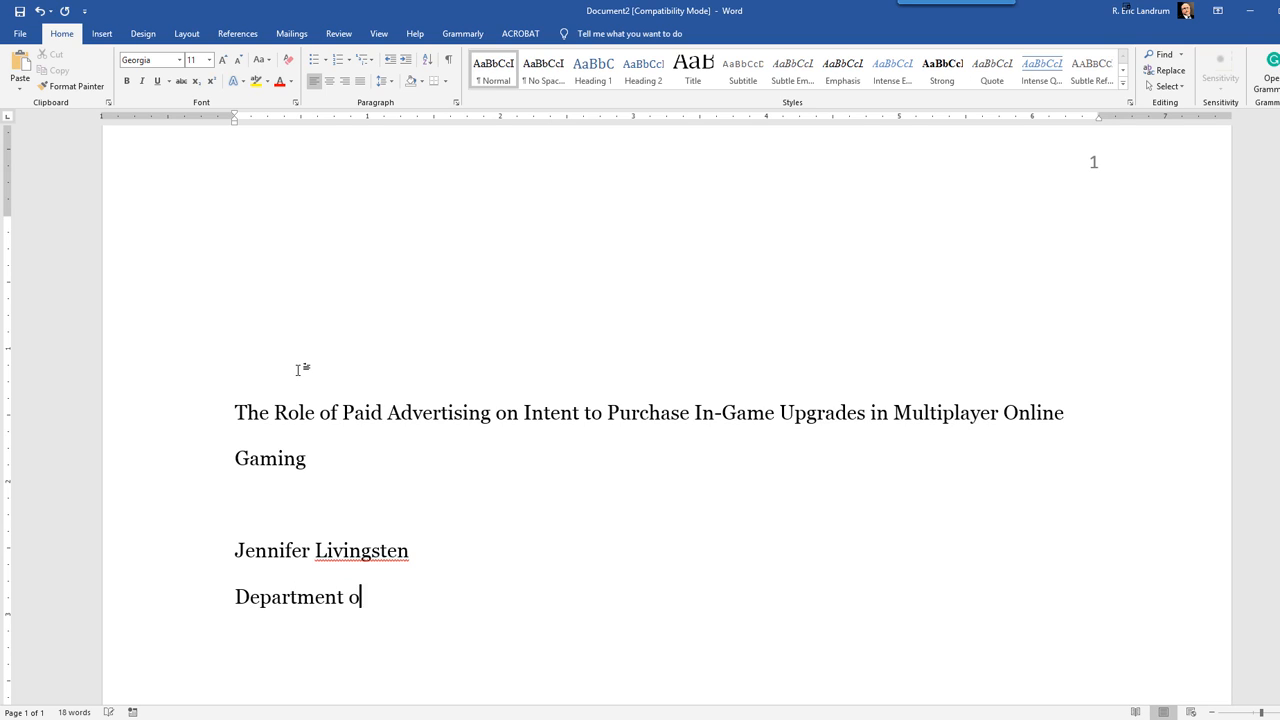
text(f Psychological )
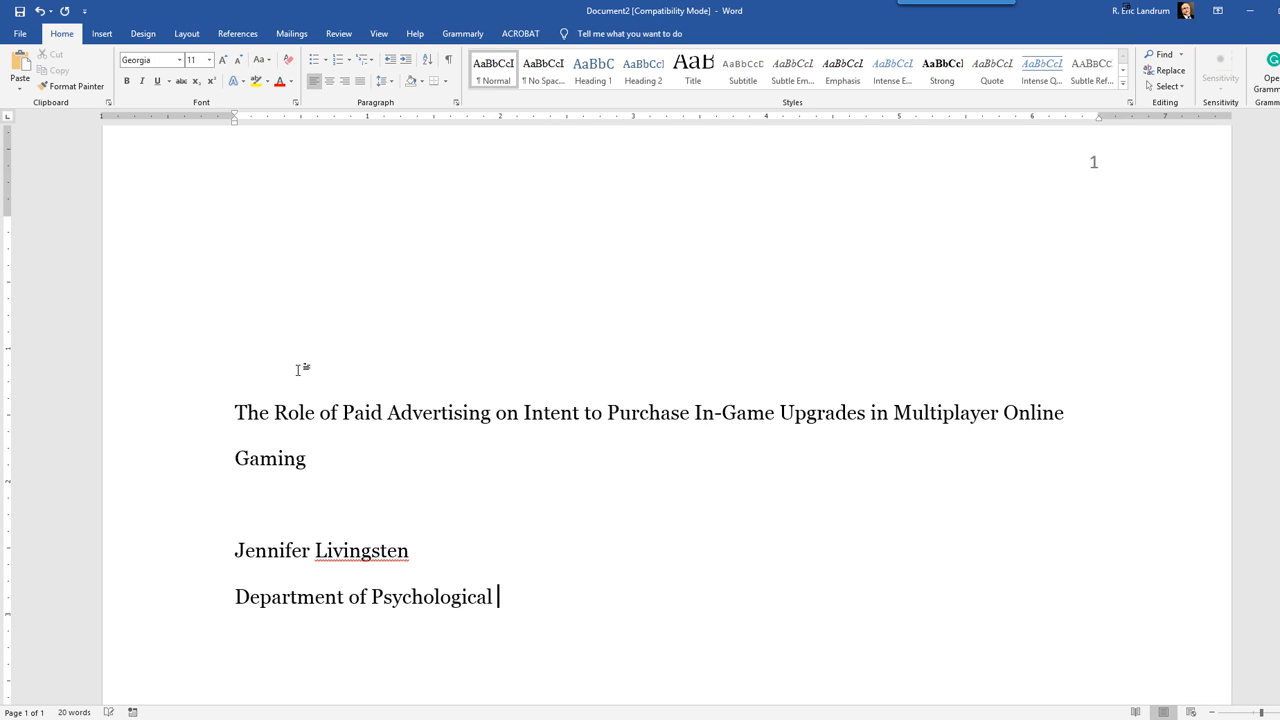
text(Science, Boise St)
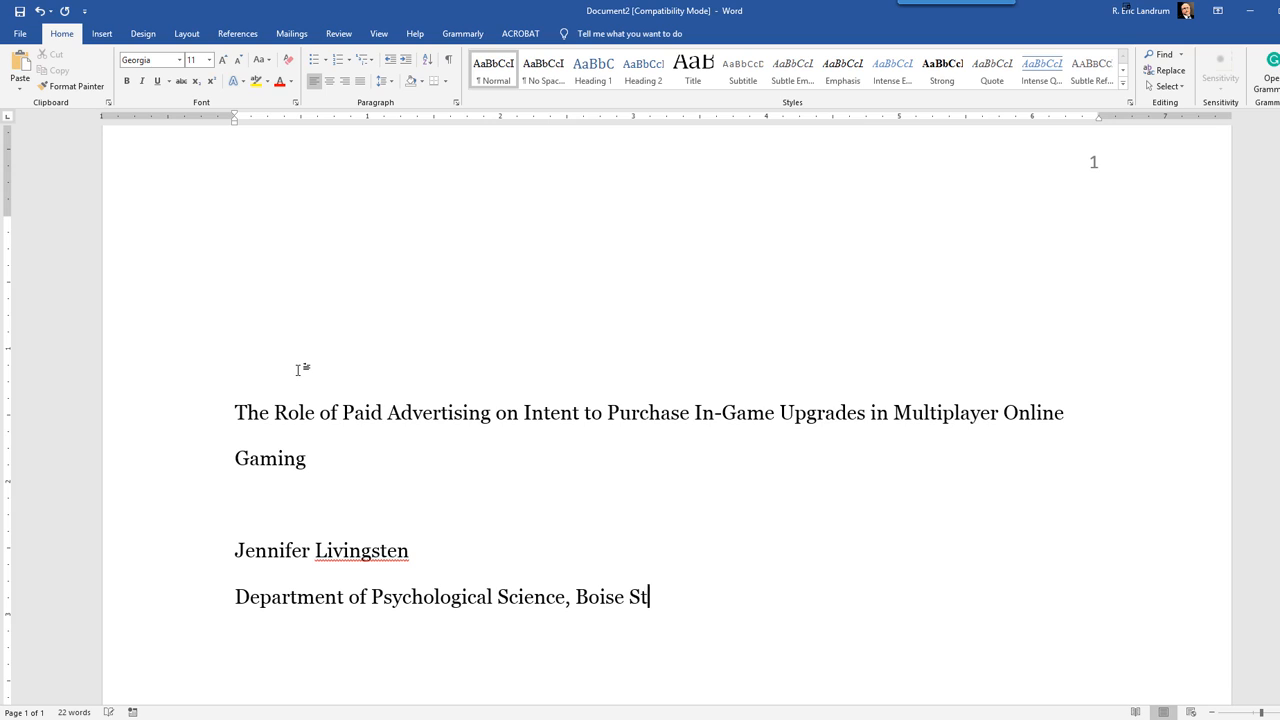
text(ate University)
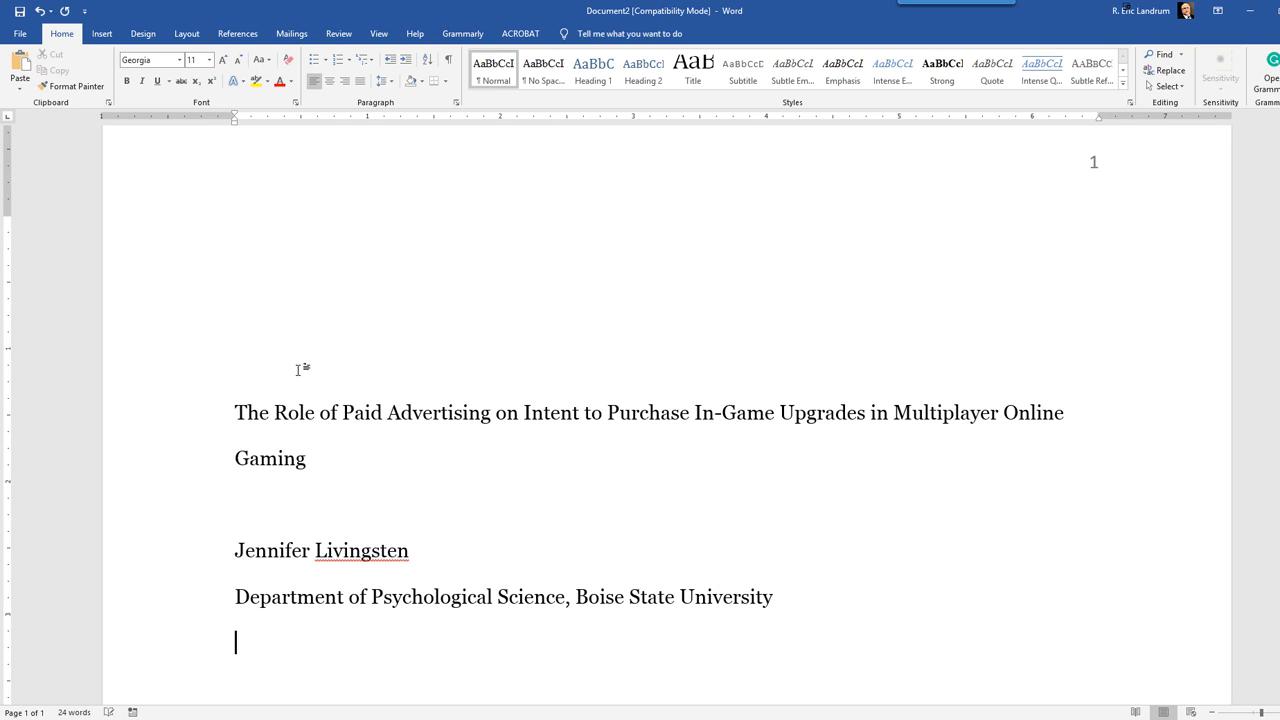
text(PSYC 321 R)
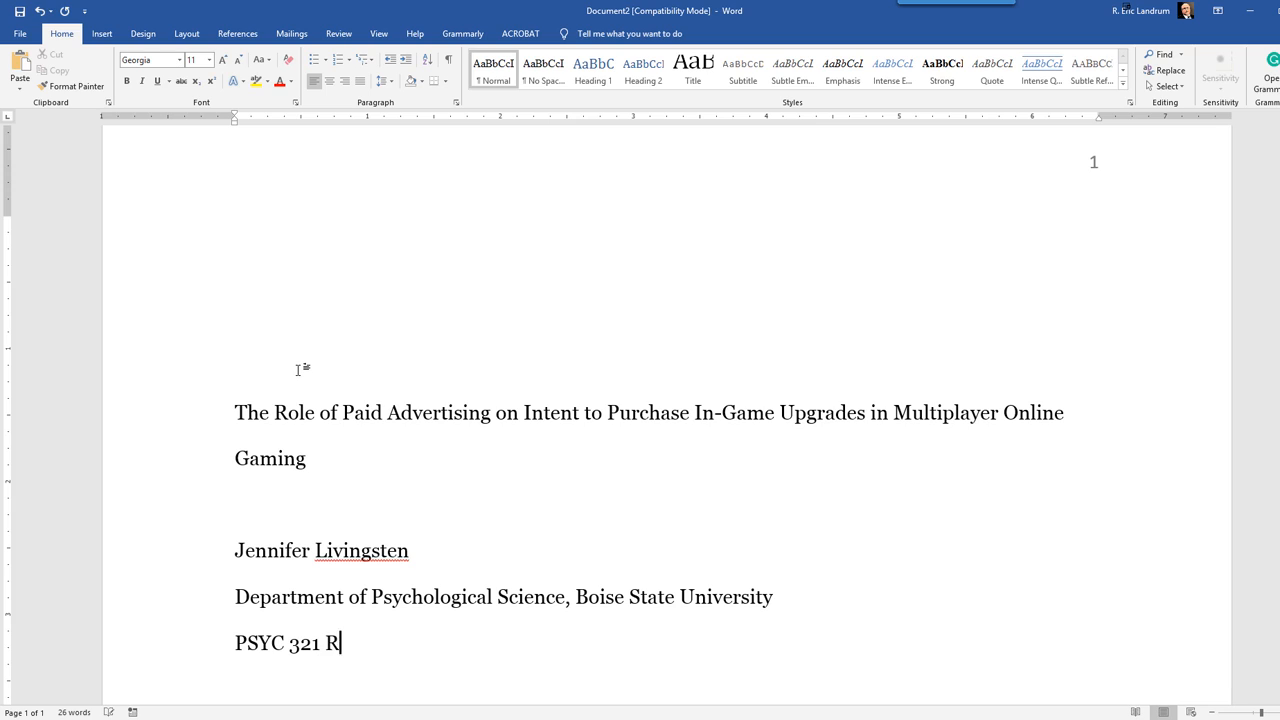
Step: Add the course line "PSYC 321 Research Methods" below the affiliation
text(esearch Methods)
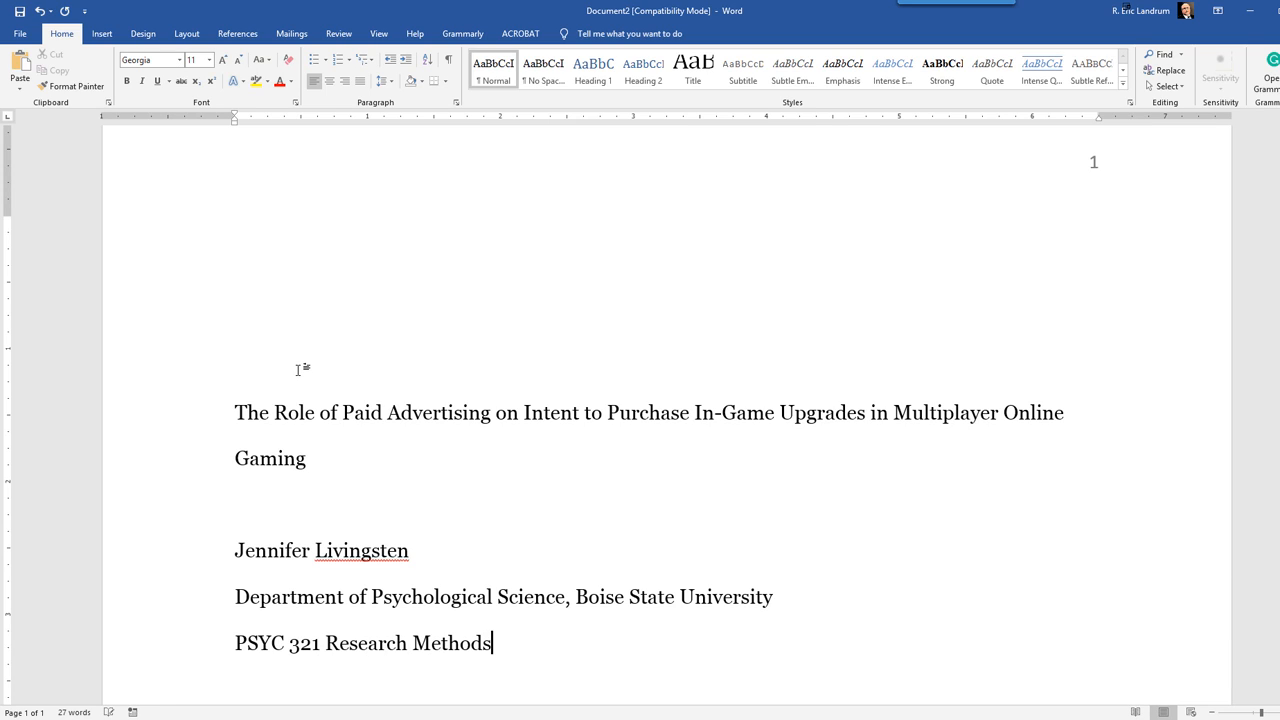
key(Return)
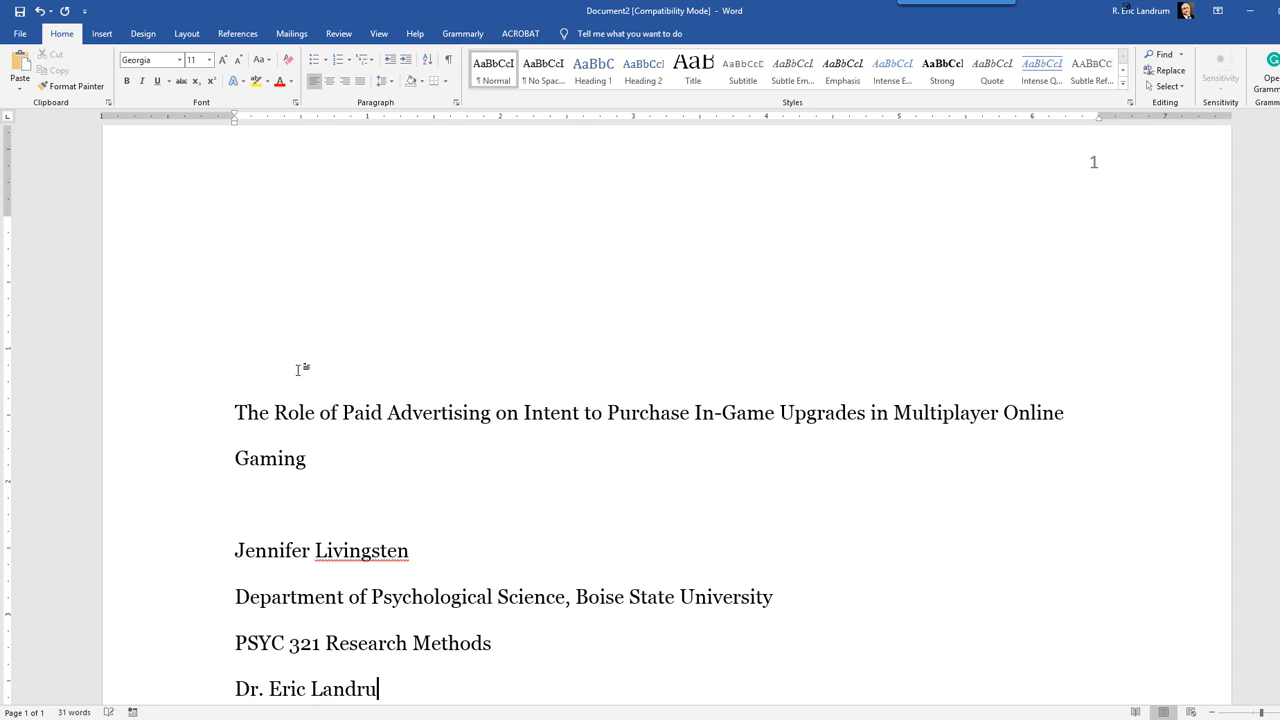
Step: Enter the instructor's title and full name on the line below the course
key(Return)
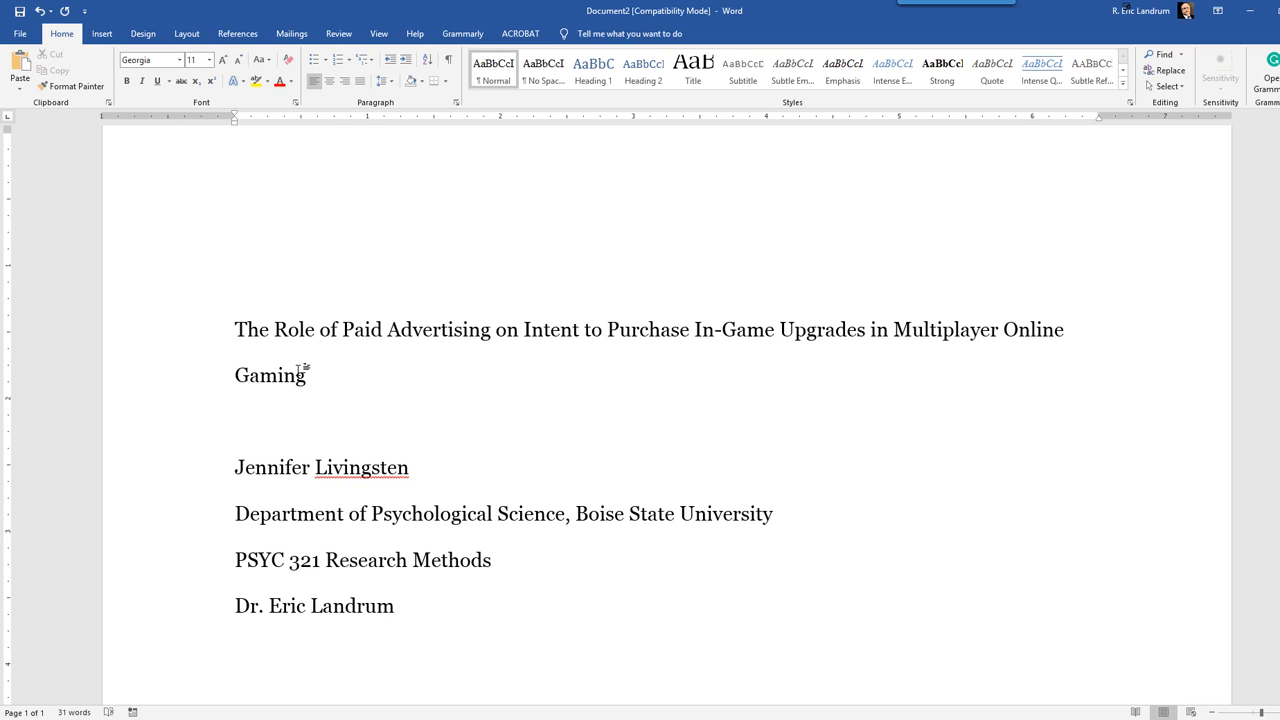
Step: Add the due date "December 18, 2020" as the last line of the title page
text(December 18)
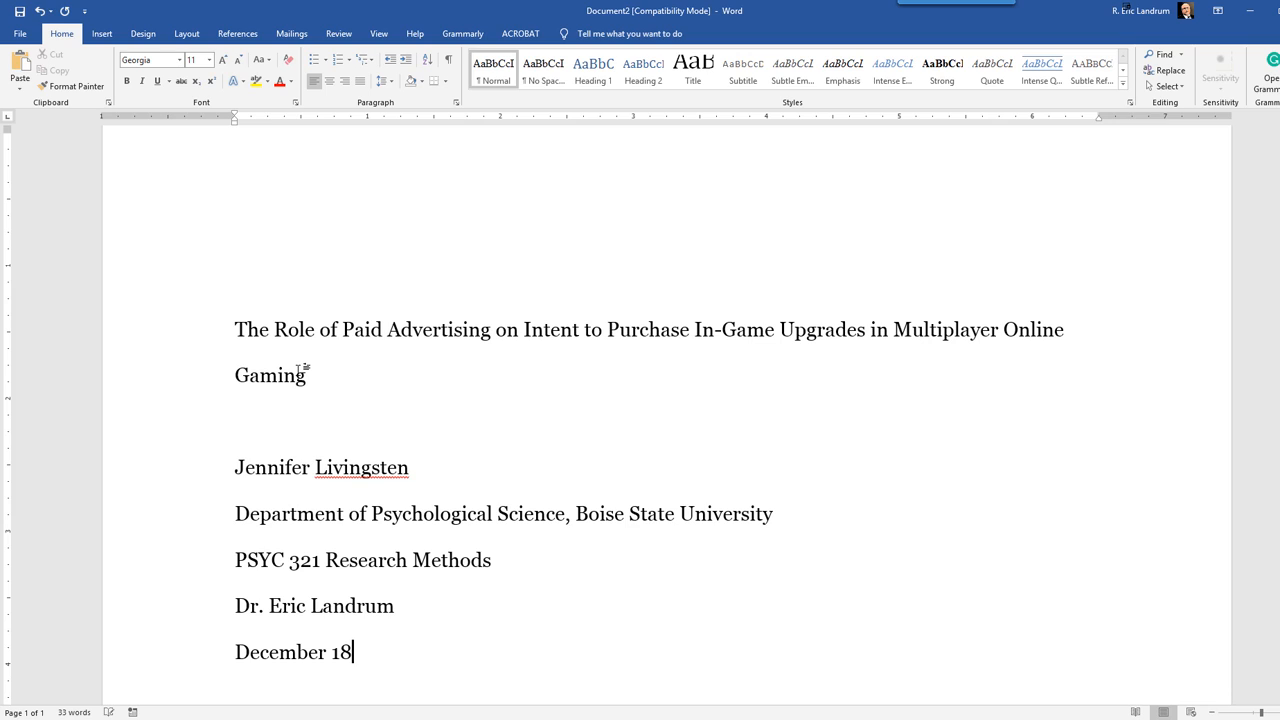
text(, 2020)
Step: Change the font of all the title page text, from the title through the date, to Calibri (Body)
drag(421, 655, 221, 329)
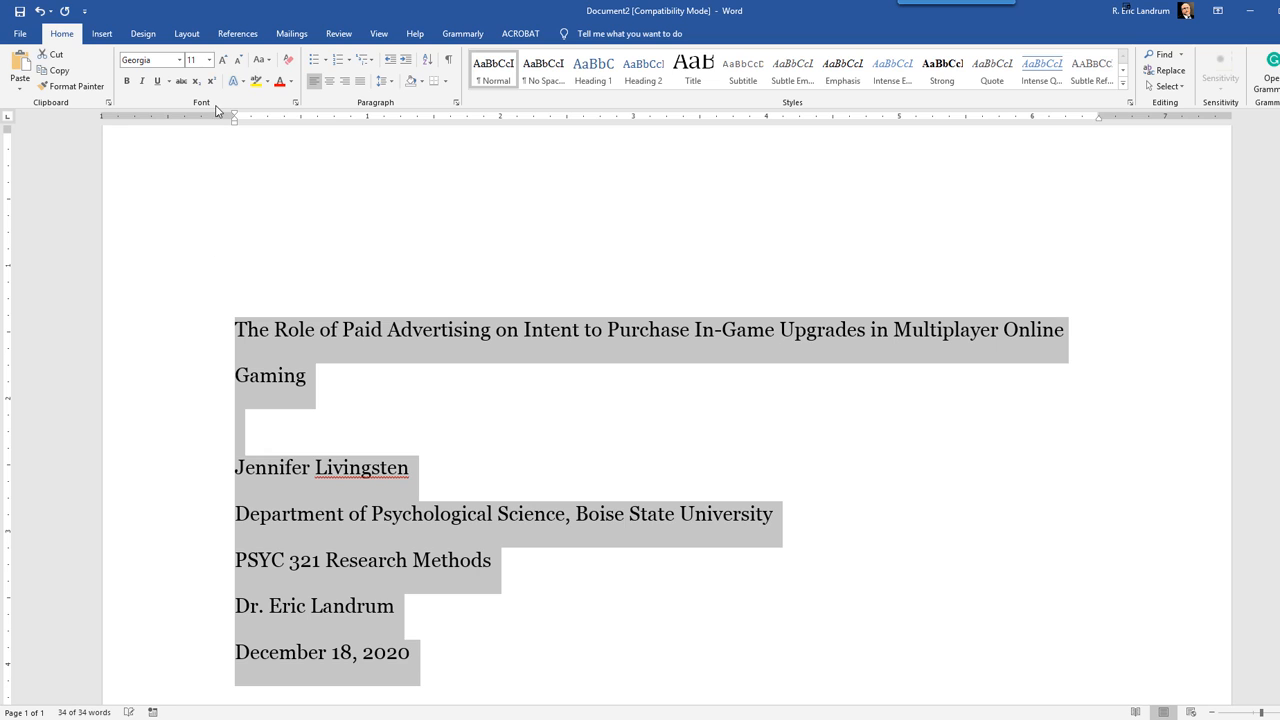
click(180, 60)
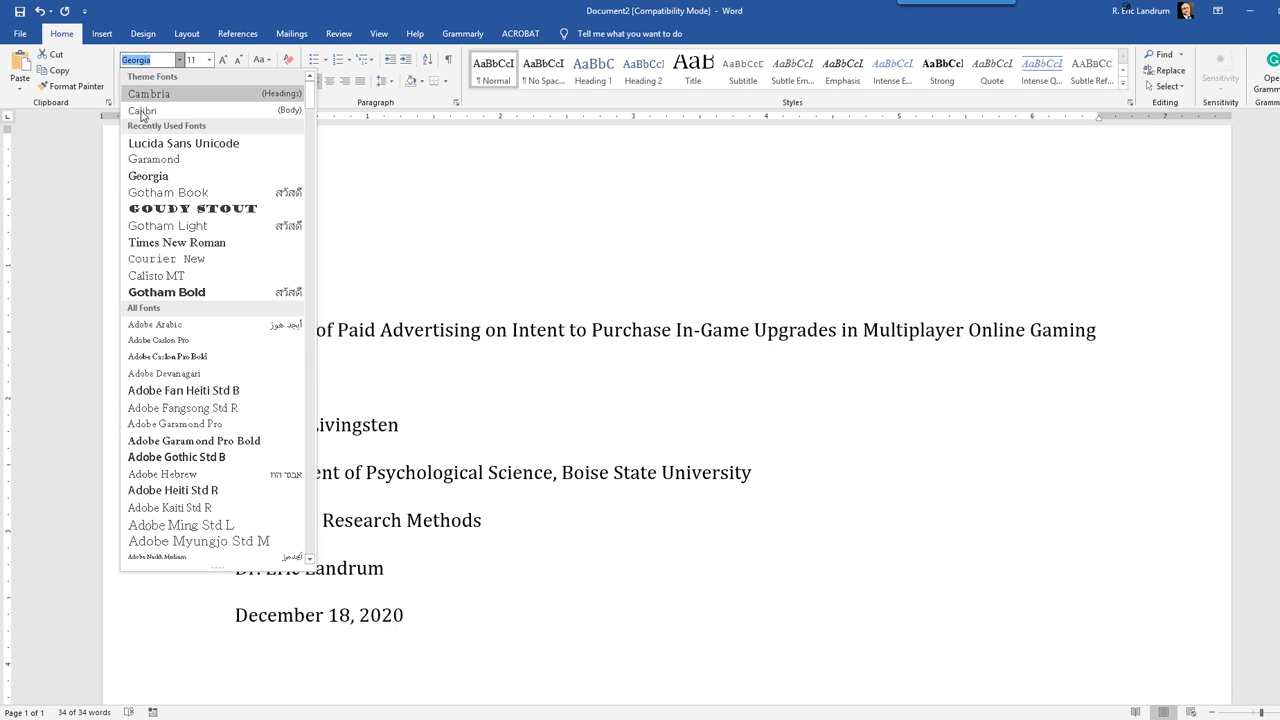
click(141, 112)
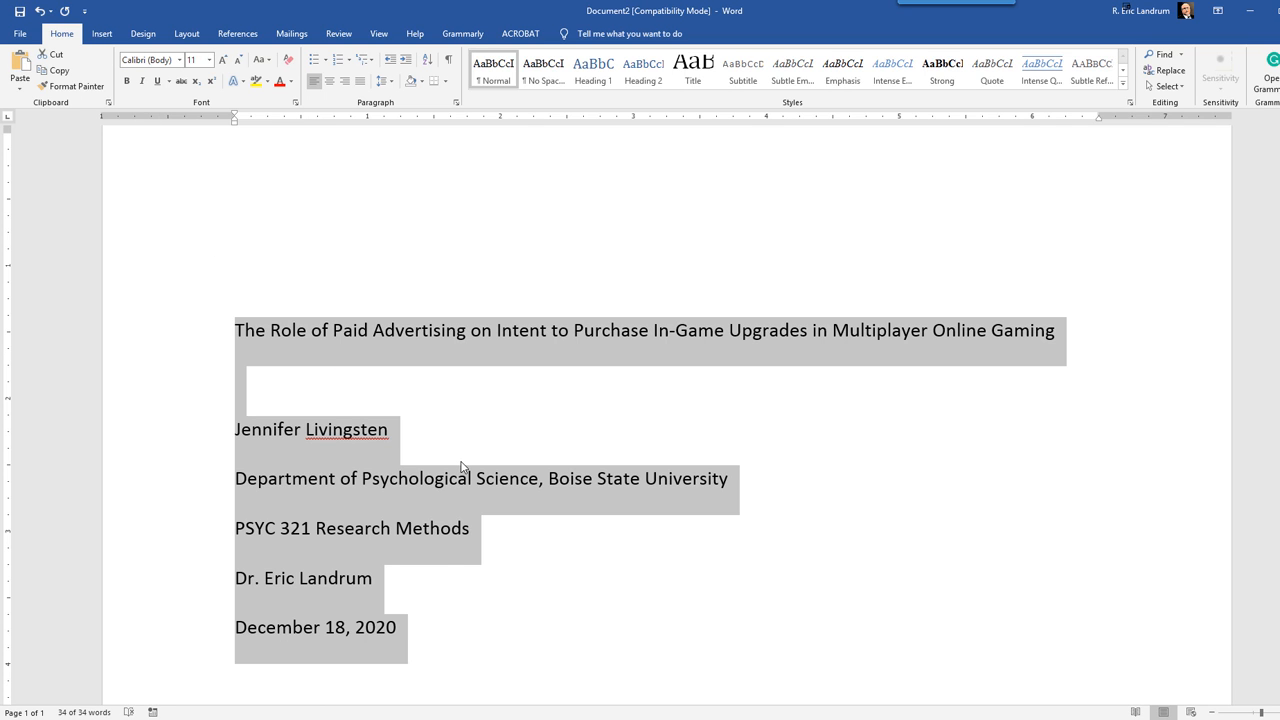
Step: Center all the title page lines, from the title through the date
drag(416, 637, 125, 340)
click(327, 84)
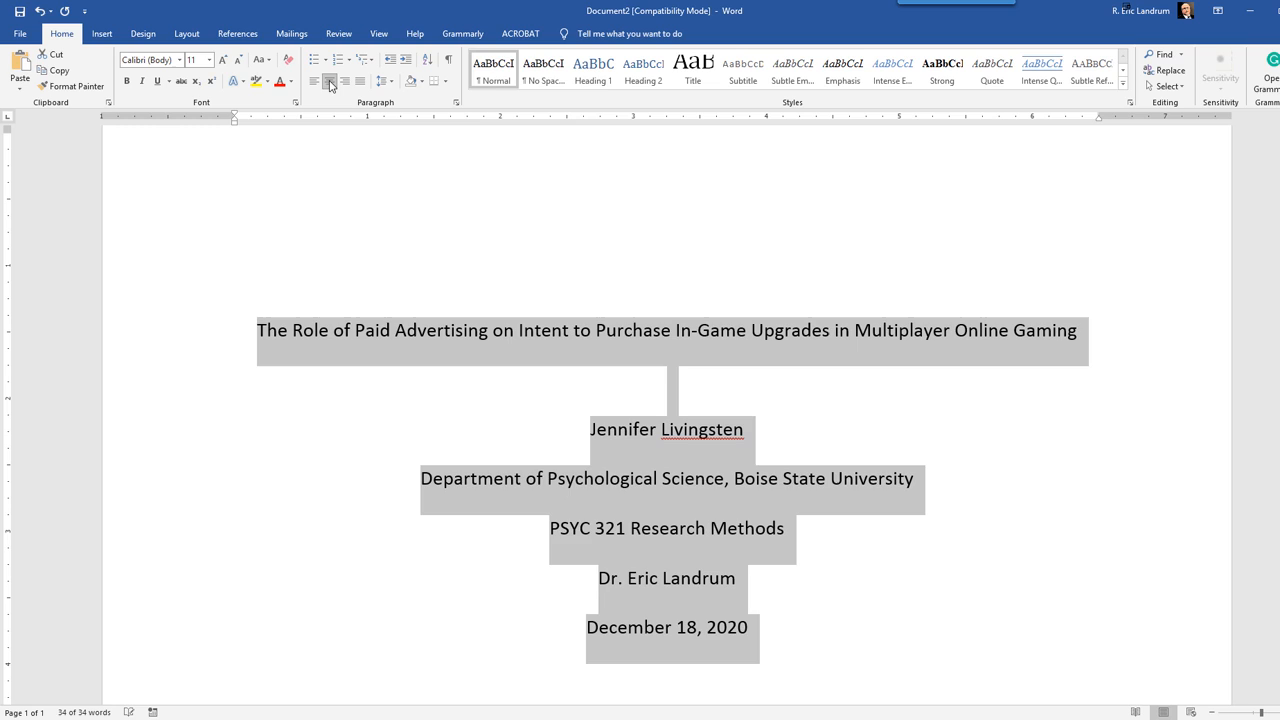
click(390, 248)
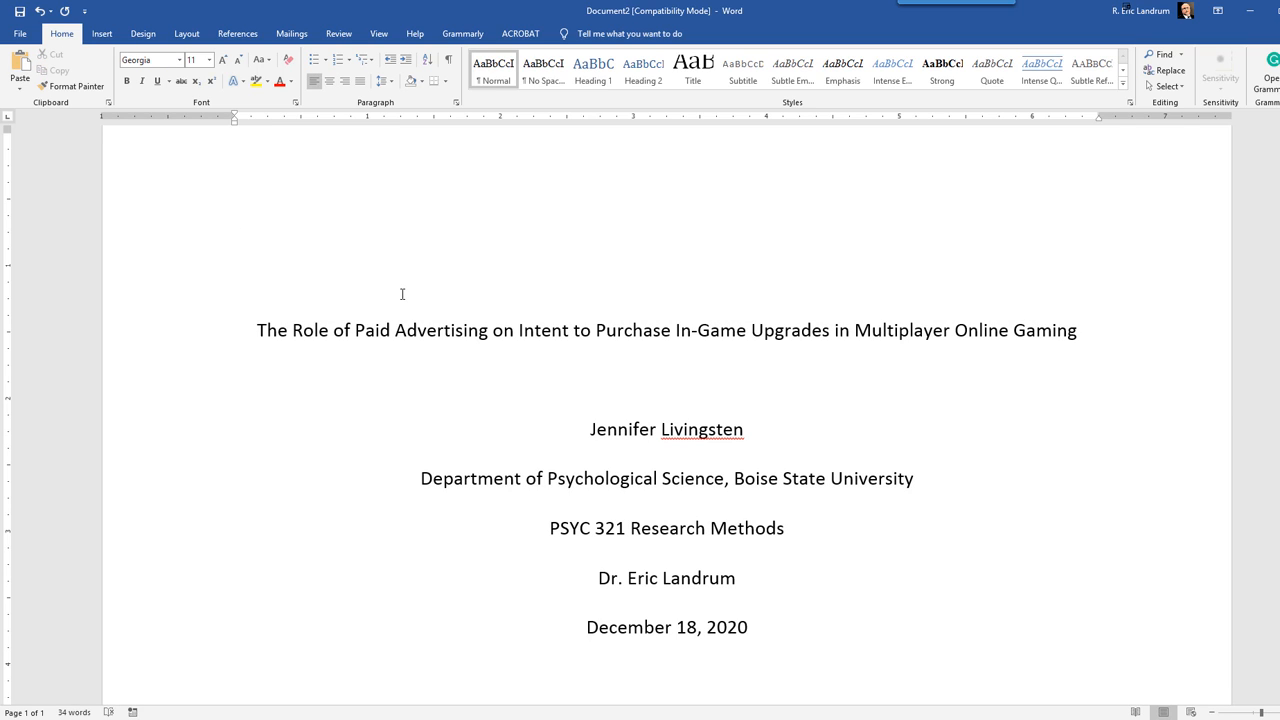
Step: Make the paper's title line bold
click(218, 332)
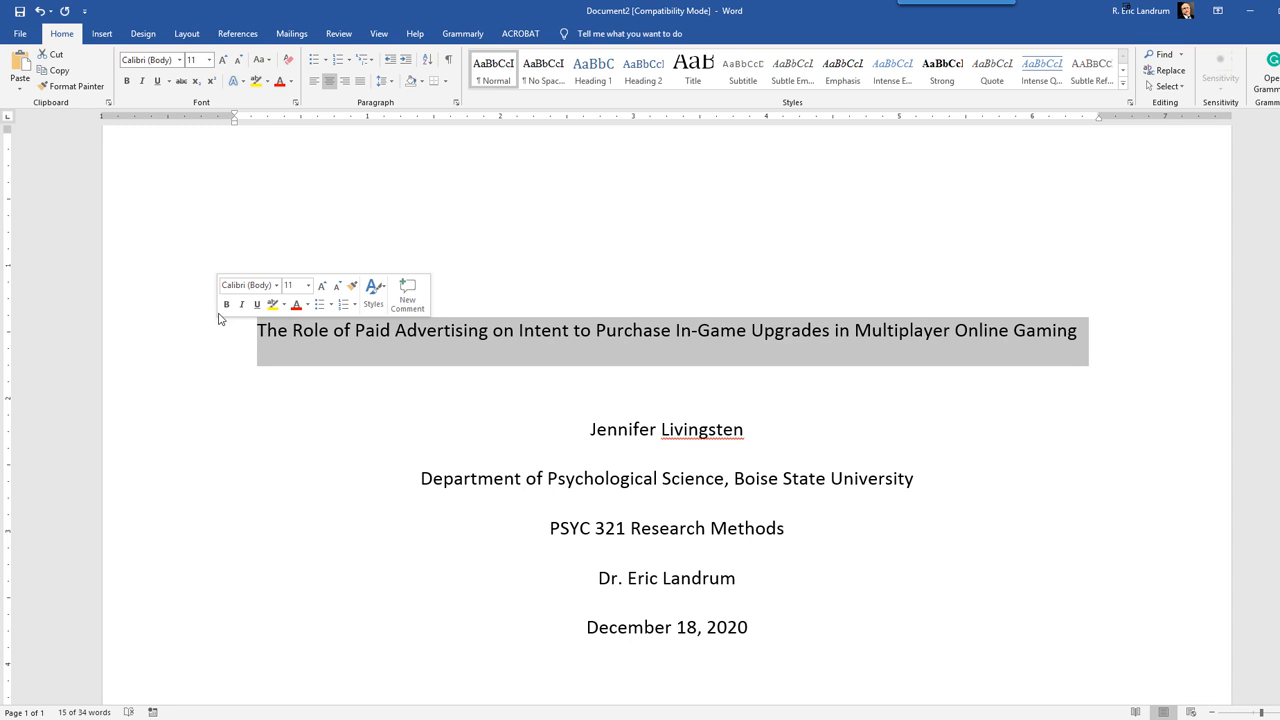
click(226, 304)
click(245, 431)
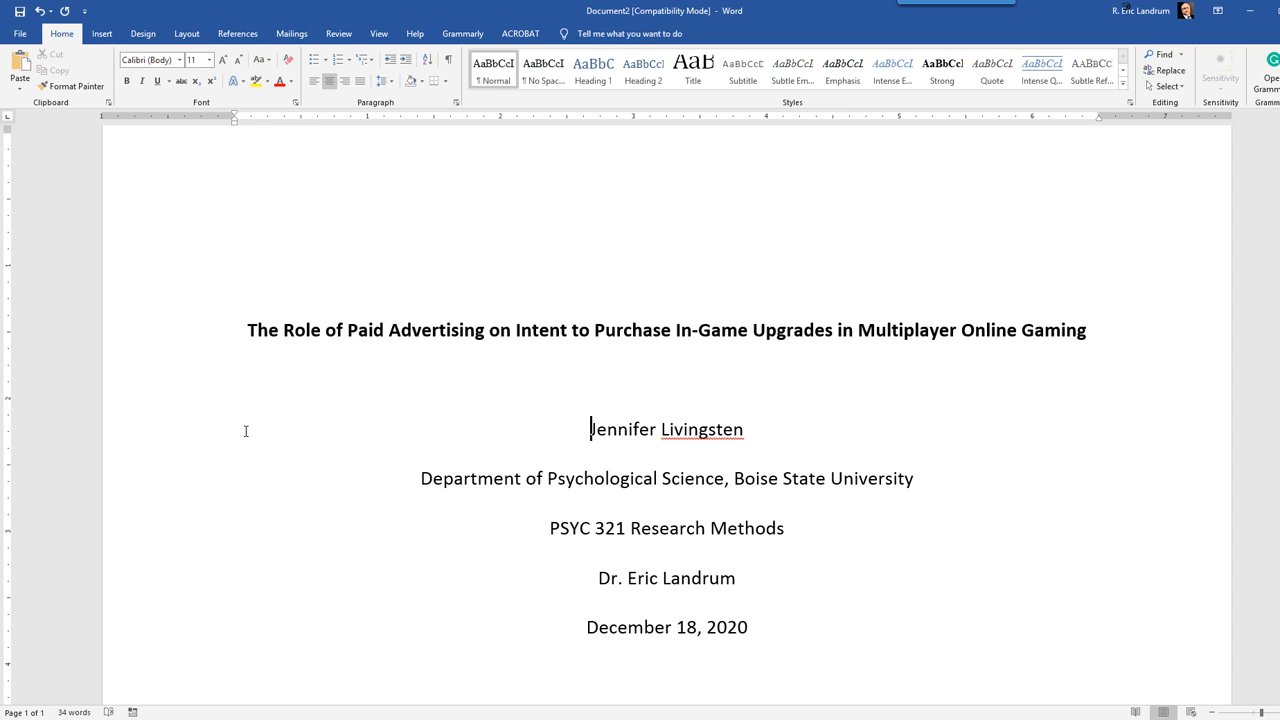
Step: Set the document zoom to 100% and check the layout of the whole title page
scroll(321, 523, up, 3)
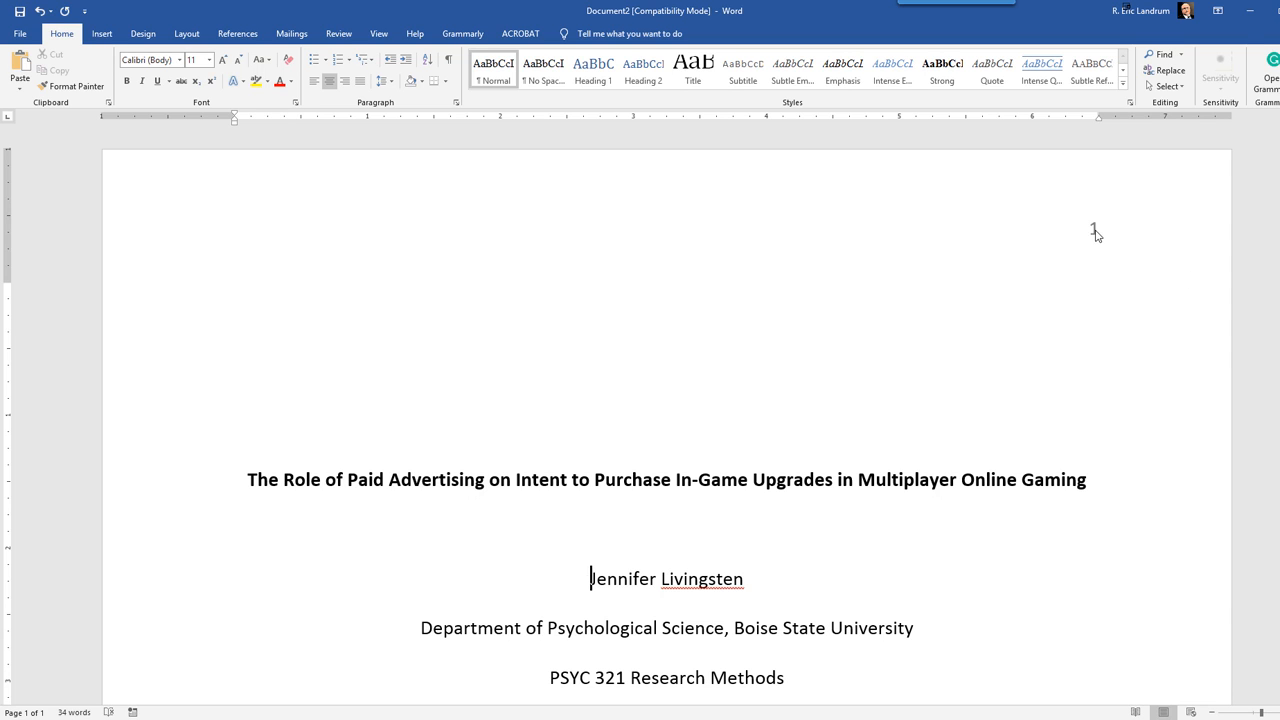
scroll(767, 372, down, 10)
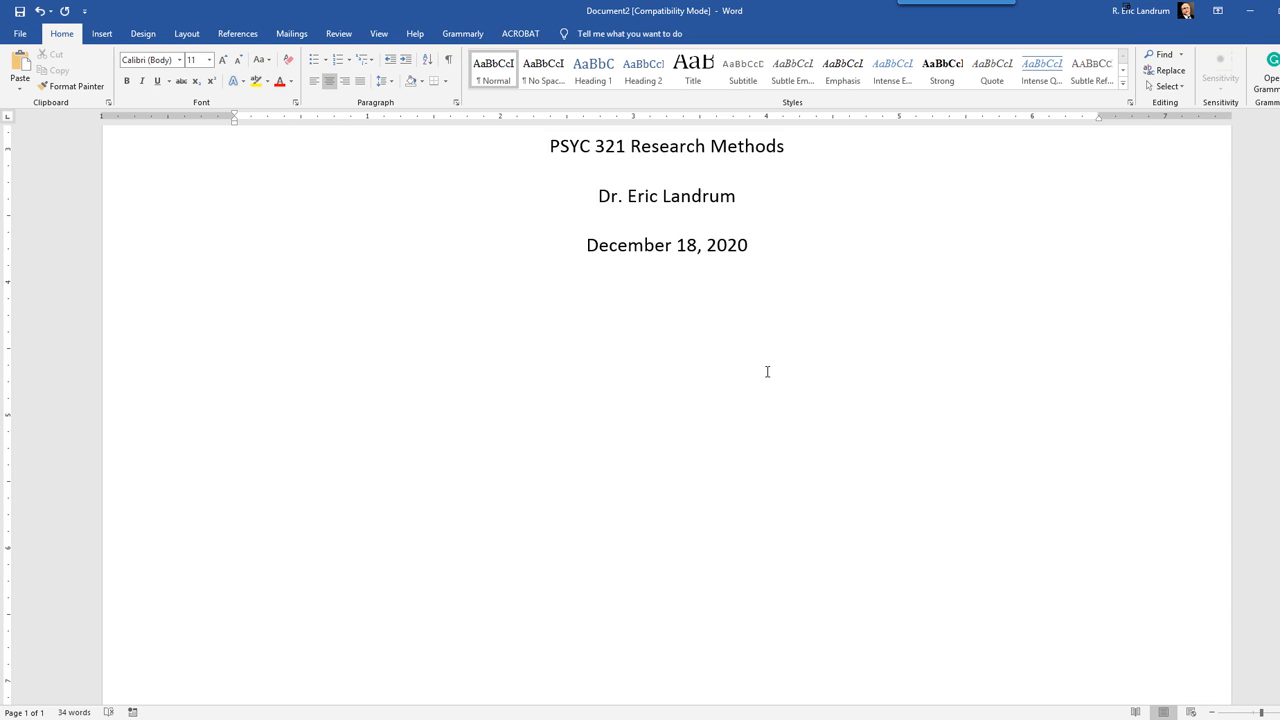
scroll(767, 372, up, 9)
scroll(767, 372, down, 2)
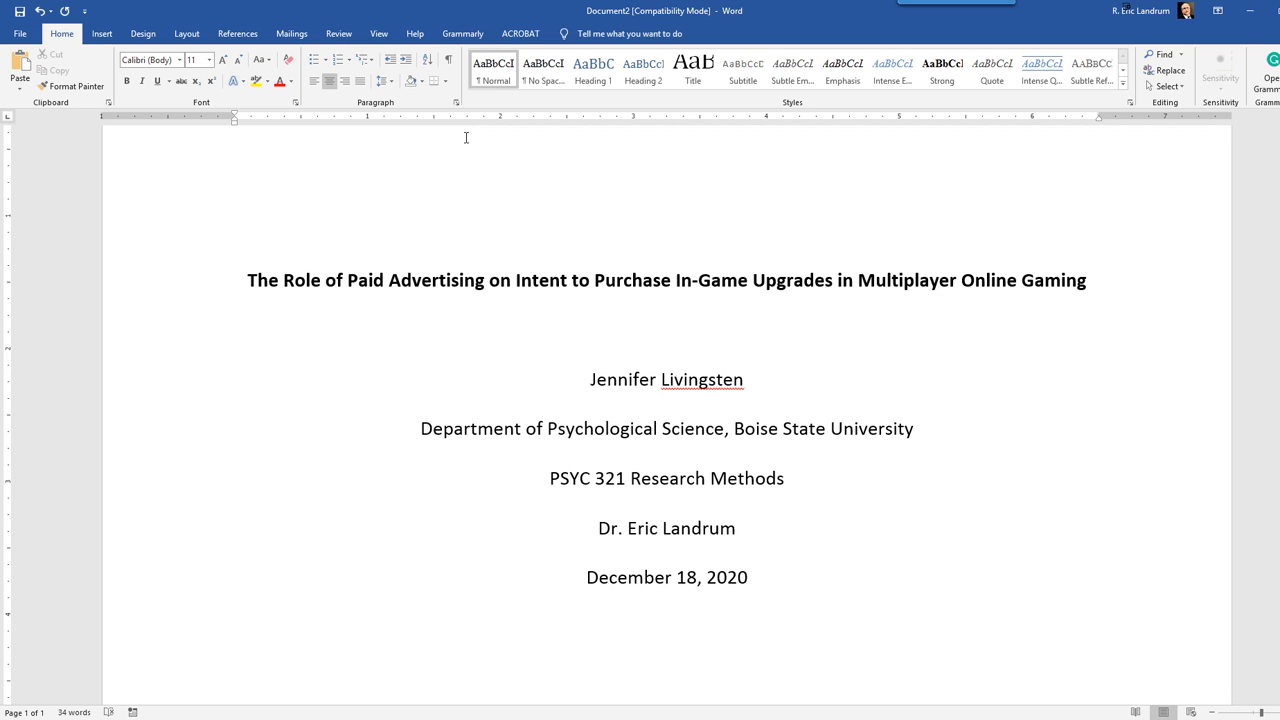
click(380, 34)
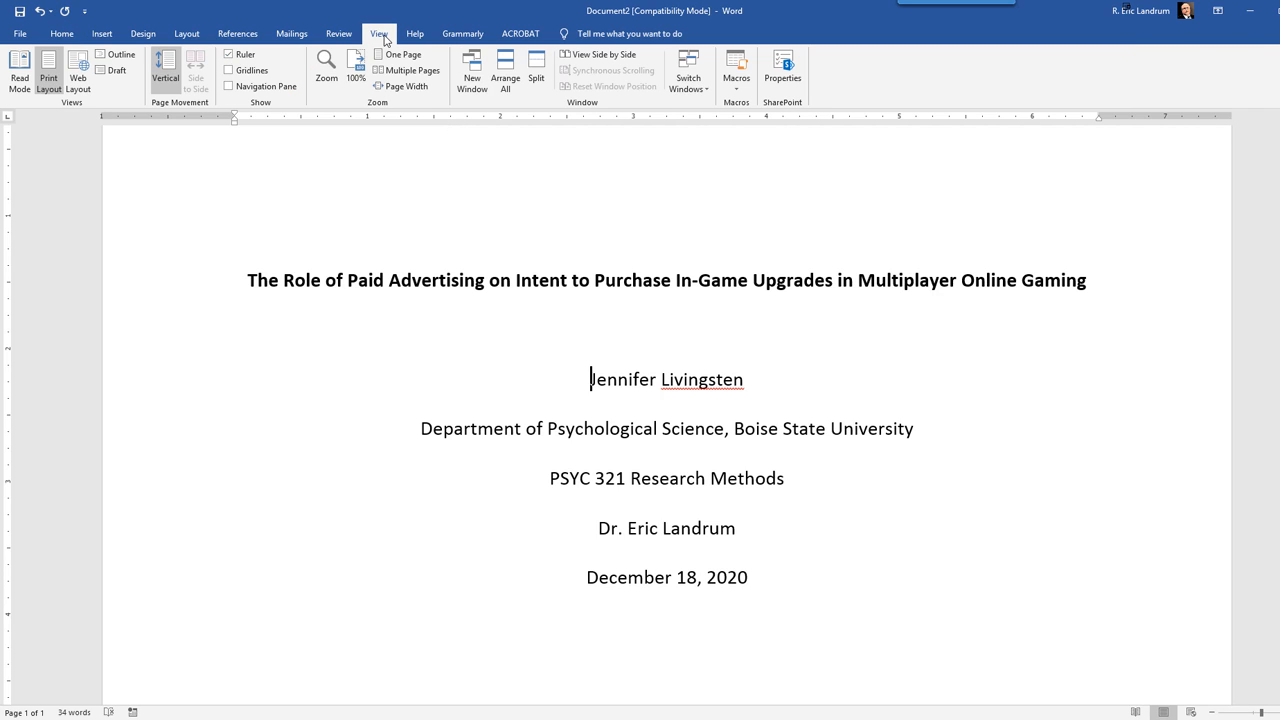
click(356, 70)
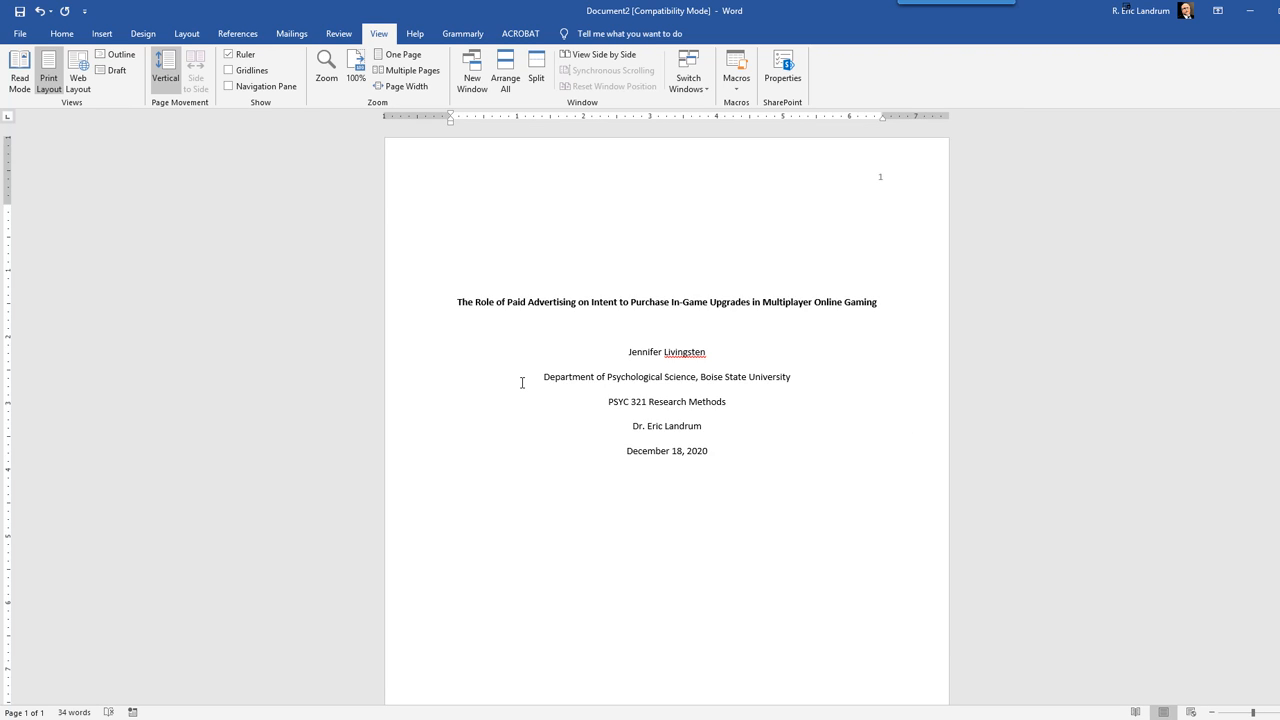
scroll(520, 380, down, 3)
scroll(520, 380, up, 3)
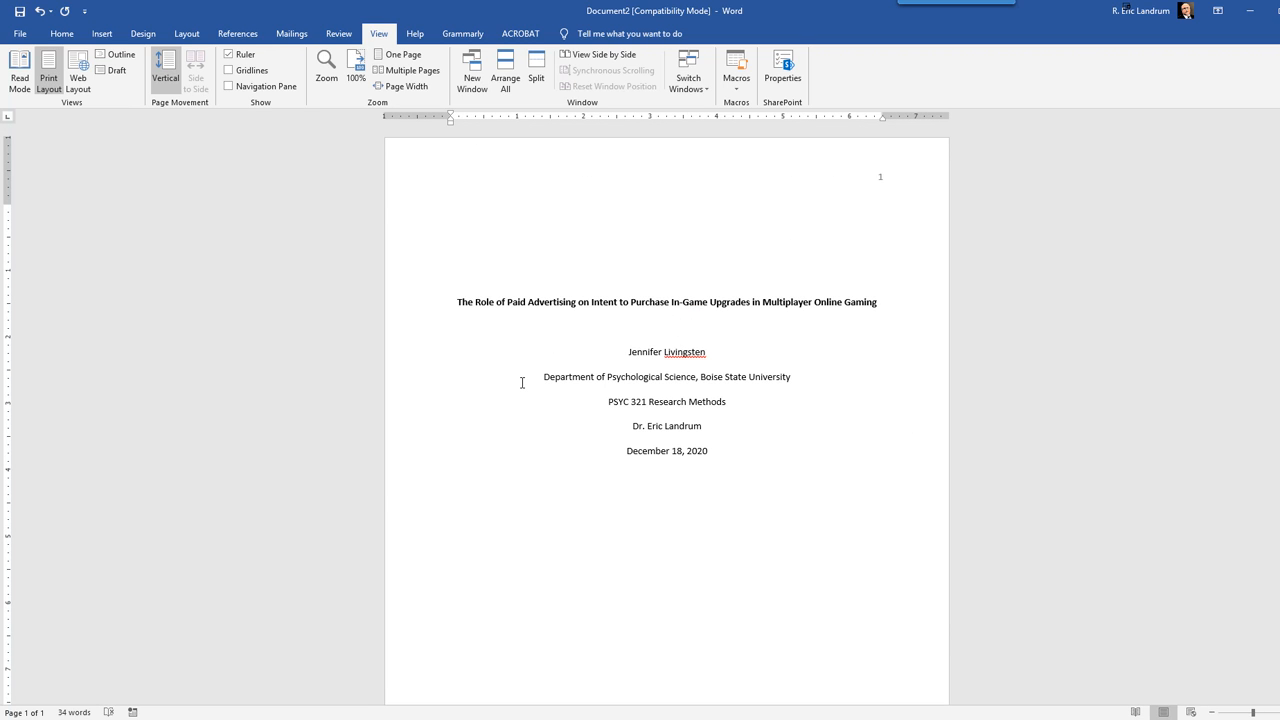
Step: Insert one blank line directly above the title to lower the text block on the page
click(457, 303)
key(Return)
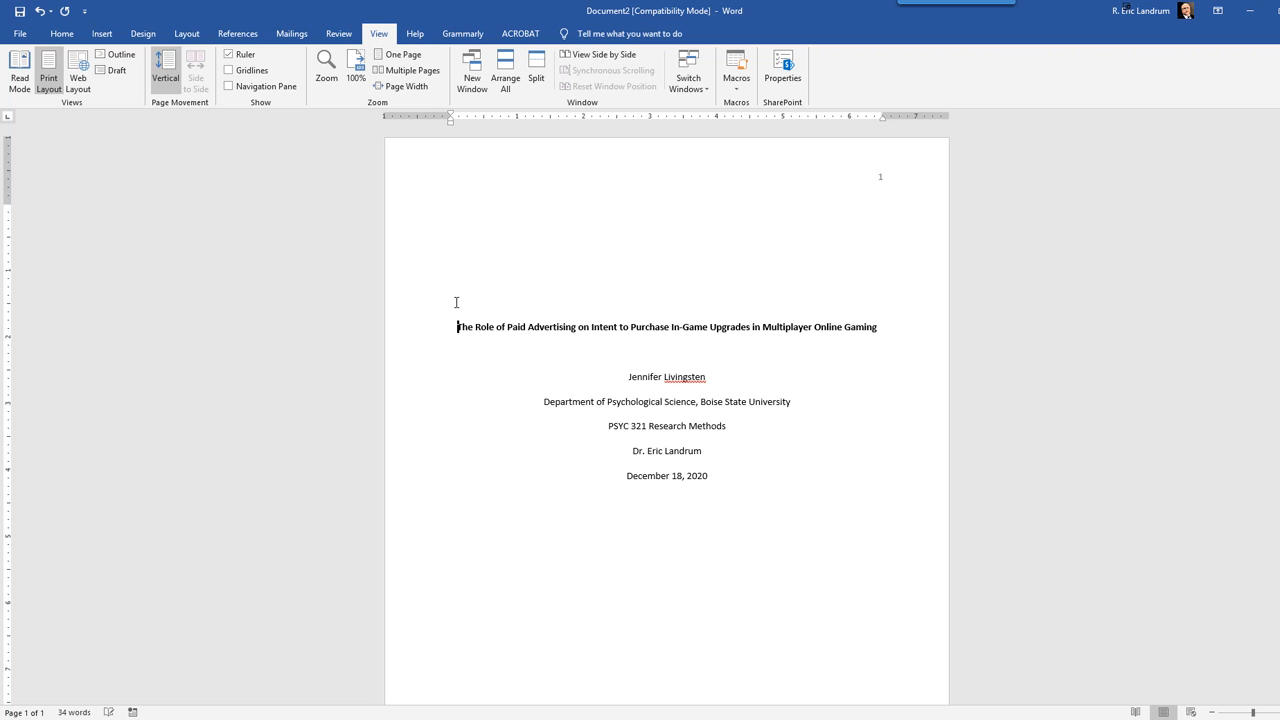
scroll(667, 420, down, 3)
scroll(667, 420, up, 3)
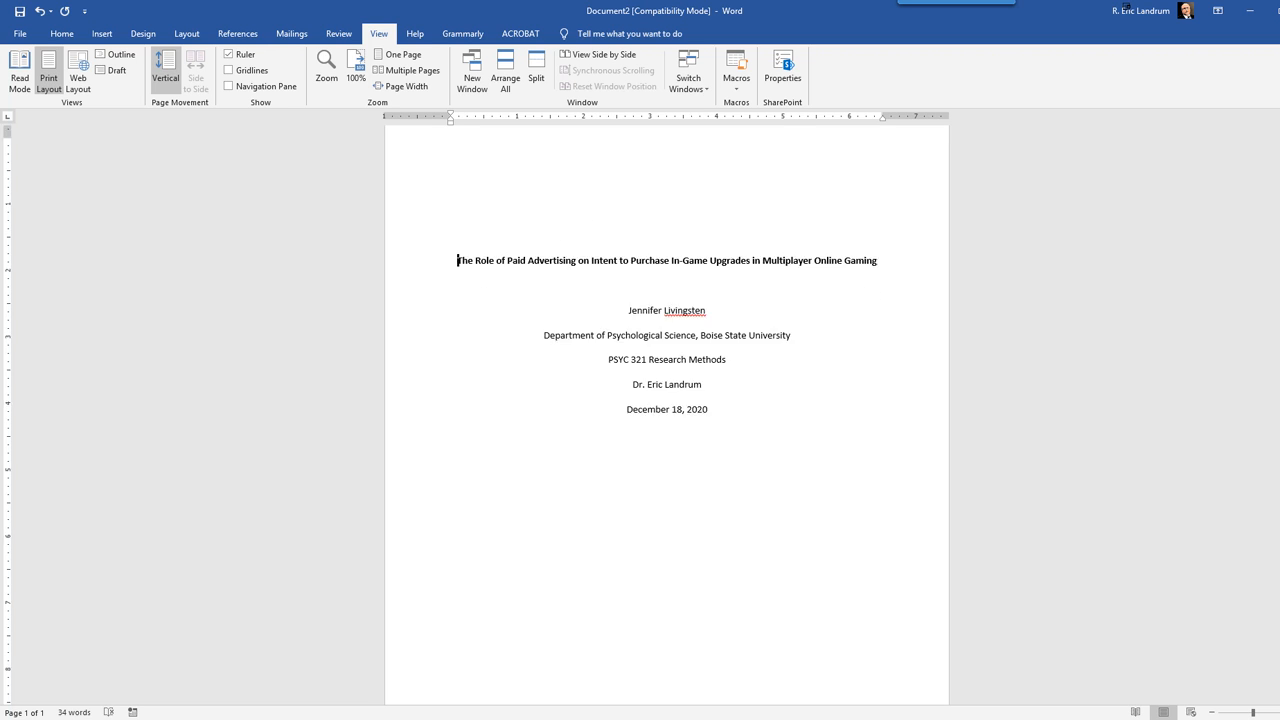
scroll(667, 420, down, 2)
scroll(667, 420, up, 2)
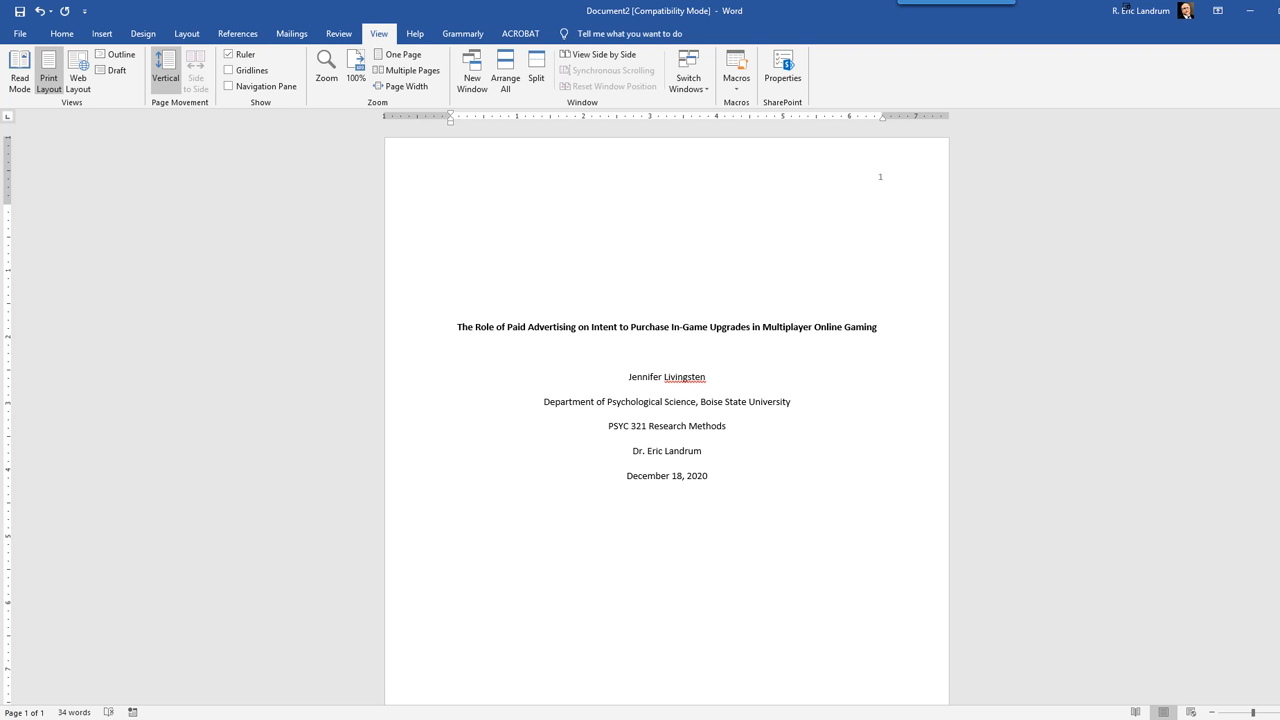
Step: Try one more blank line above the title, then remove the extra line again
key(Return)
scroll(461, 430, down, 3)
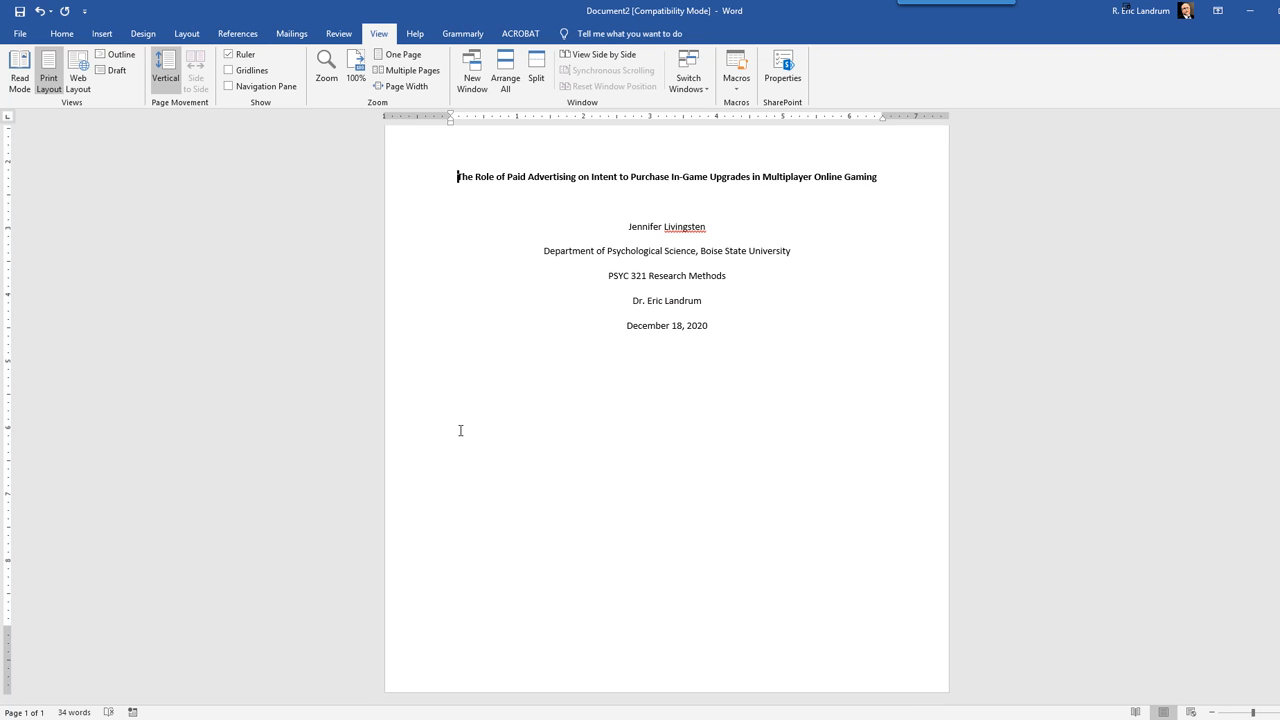
scroll(461, 430, up, 3)
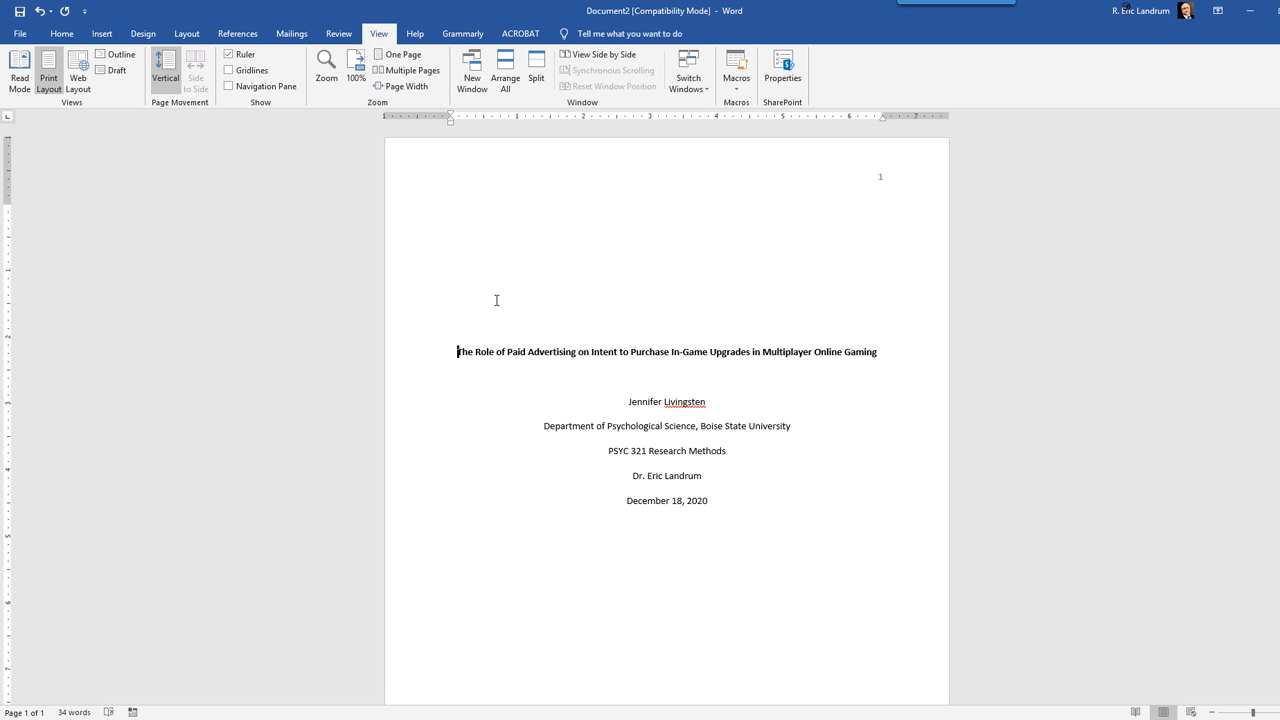
key(Up)
key(Up)
key(Delete)
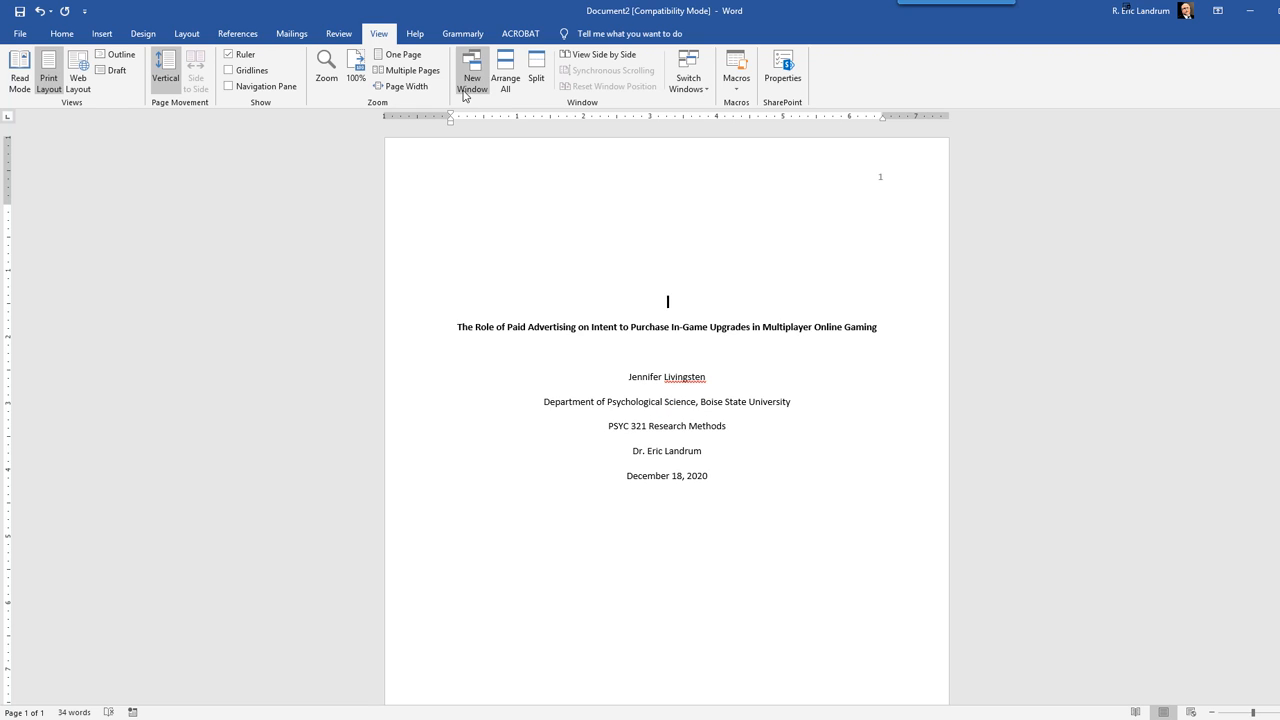
Step: Zoom the document to page width and review the title page from the header page number to the date
click(400, 86)
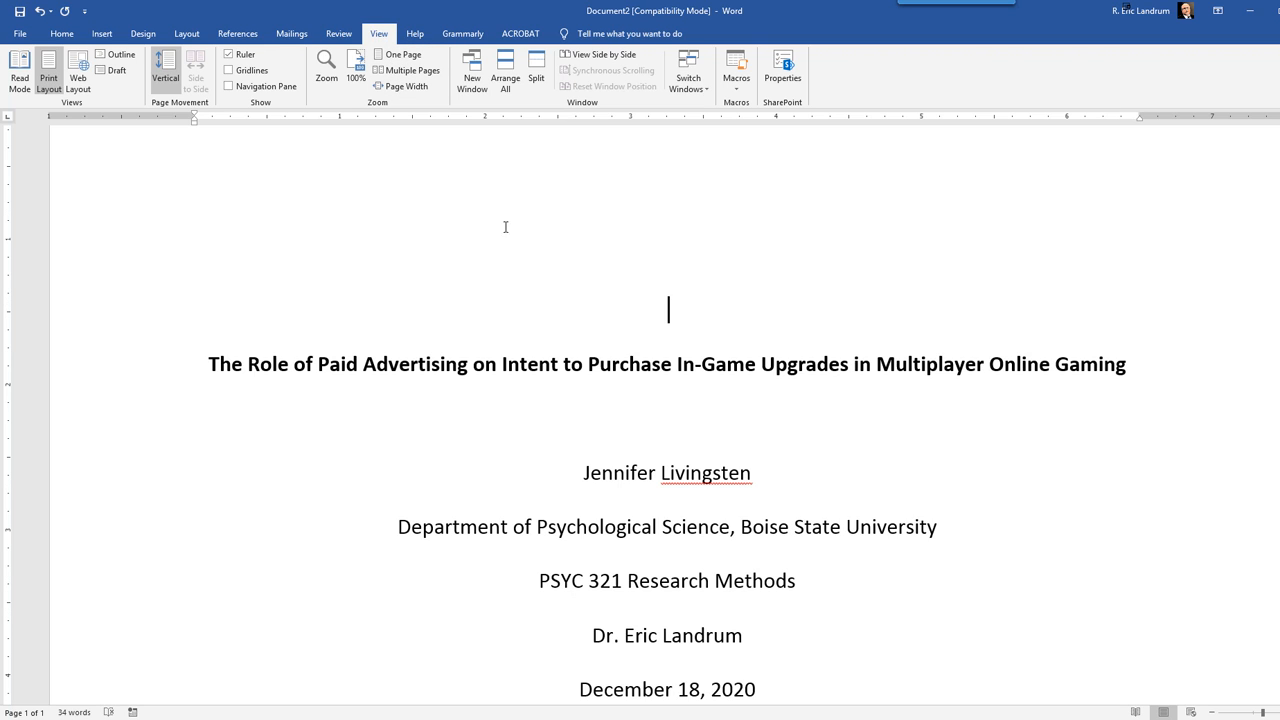
scroll(505, 242, down, 1)
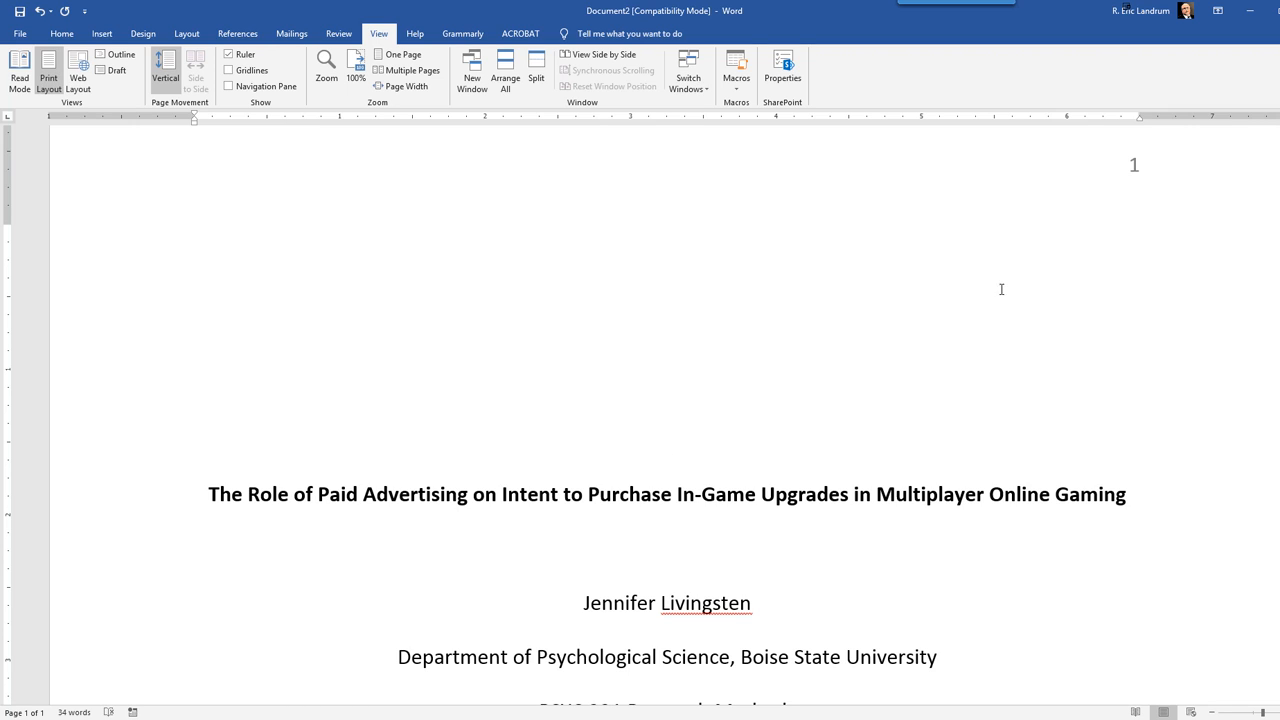
scroll(981, 314, down, 3)
scroll(981, 314, down, 1)
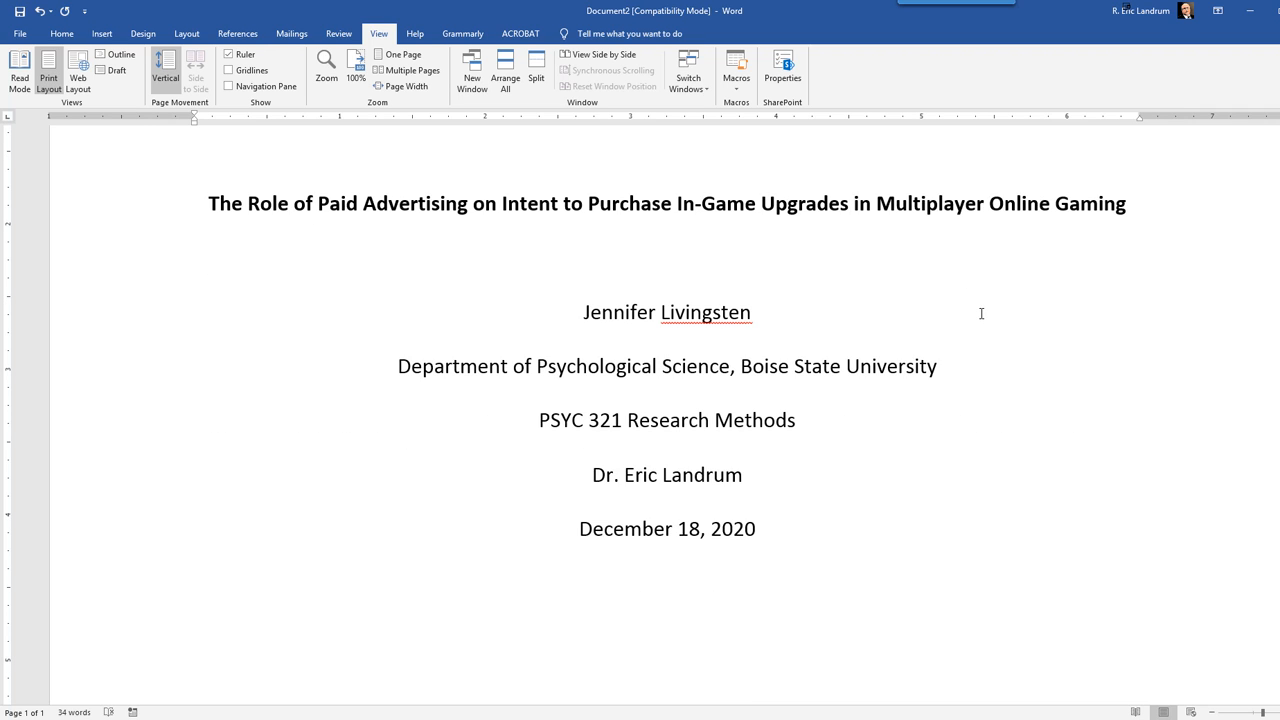